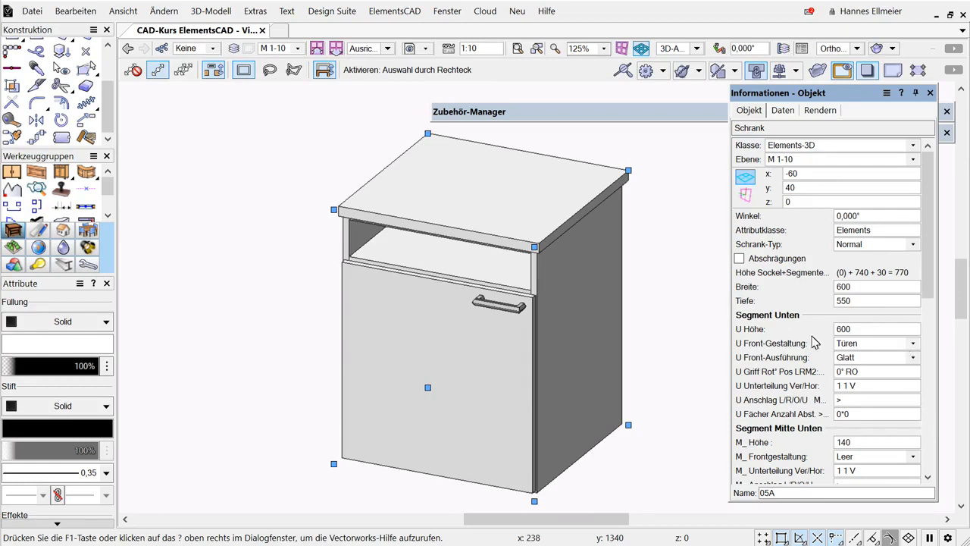
Step: Set the lower segment's front design (U Front-Ausführung) to Symbol aus Ordner "Fronten"
left_click(861, 361)
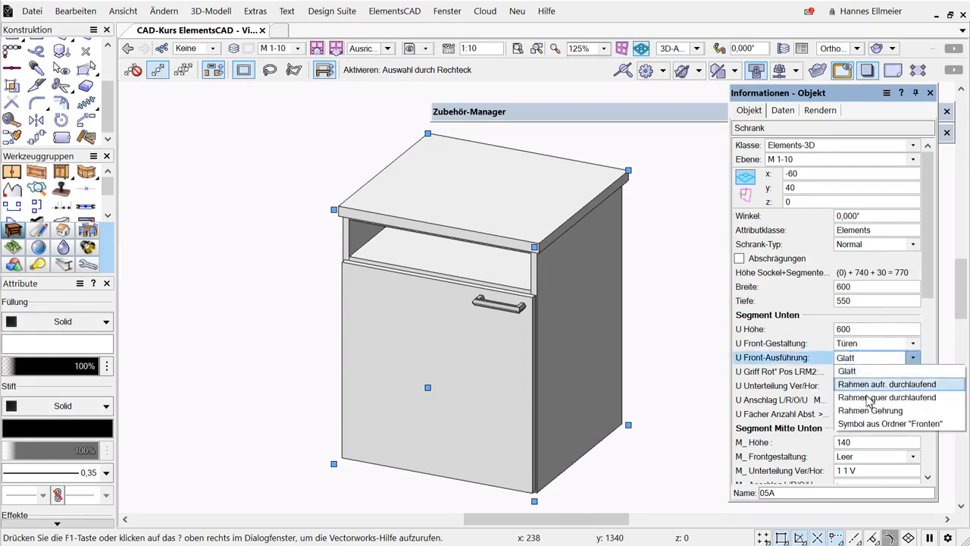
left_click(951, 426)
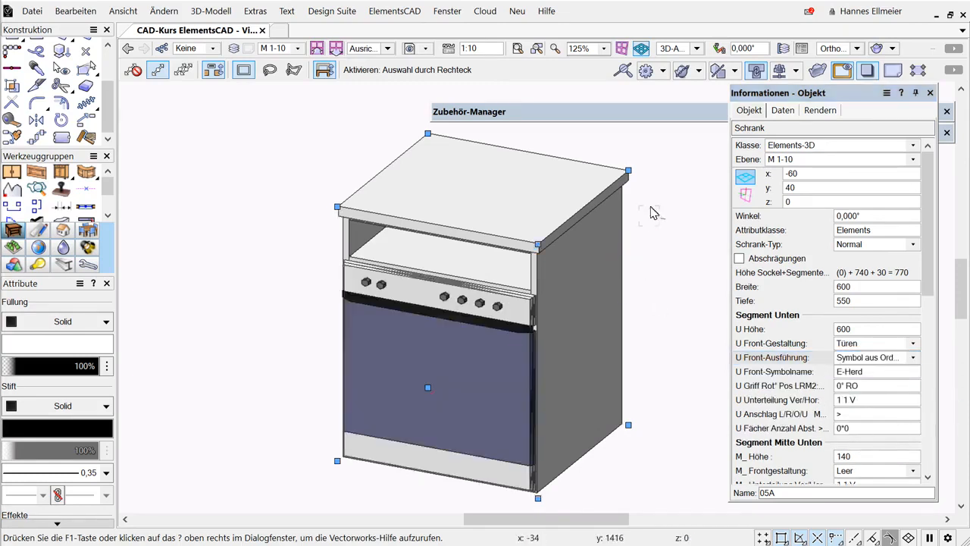
Step: Show the contents of the favourite Elements Bibliothek.vwx in the Zubehör-Manager and widen the palette
mouse_move(651, 120)
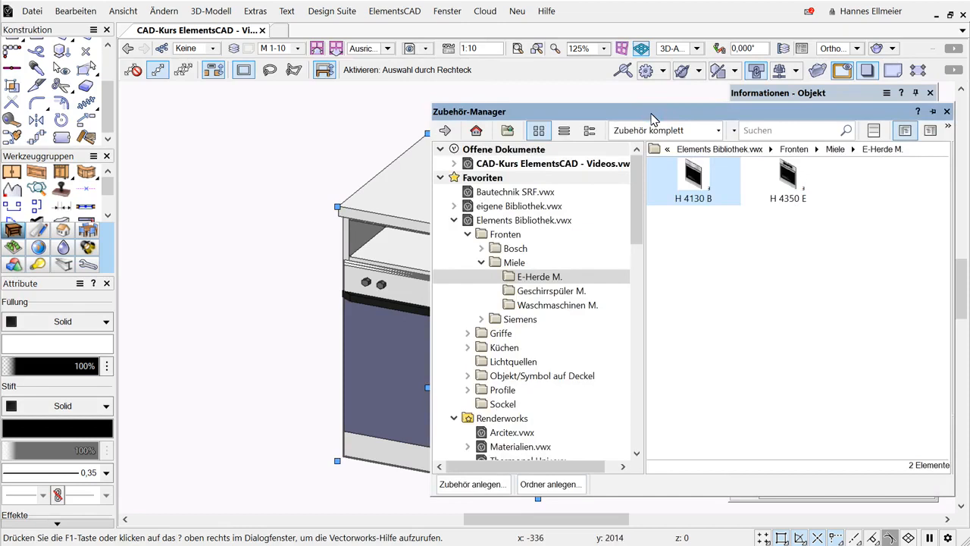
left_click(506, 220)
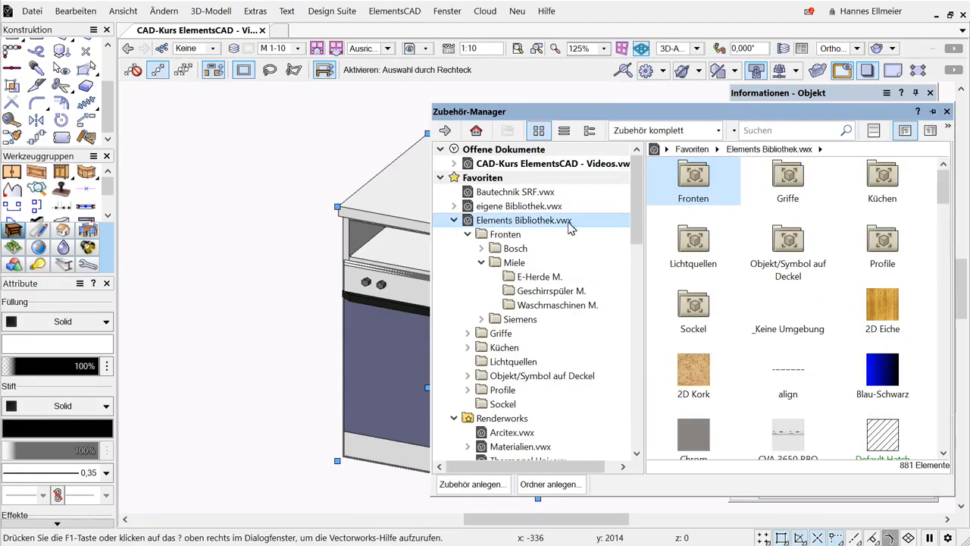
left_click_drag(432, 224, 315, 232)
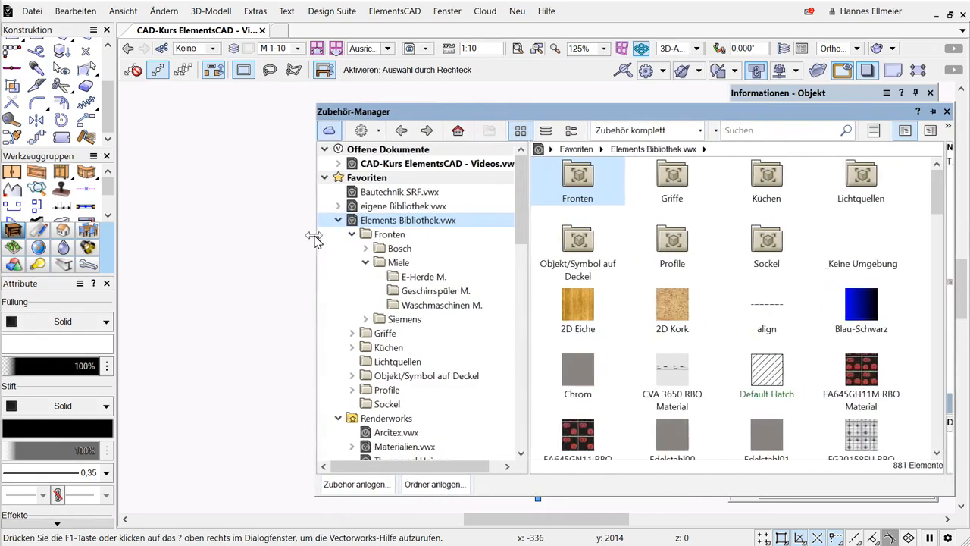
Step: Locate Elements Bibliothek.vwx as a new favourite document in C:\Benutzer\Öffentlich\Öffentliche Dokumente\ElementsCAD\Favoriten\2023, and cancel without adding it
left_click(379, 132)
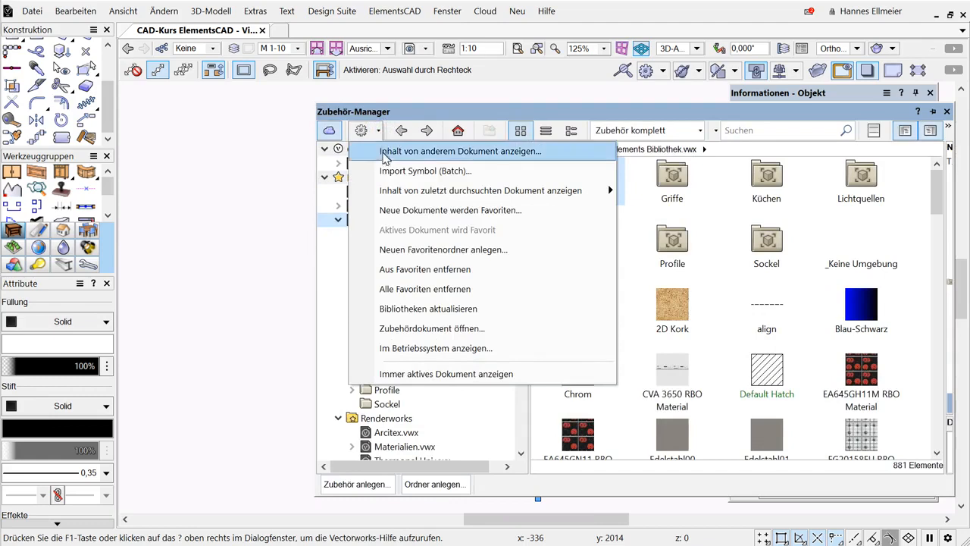
left_click(417, 210)
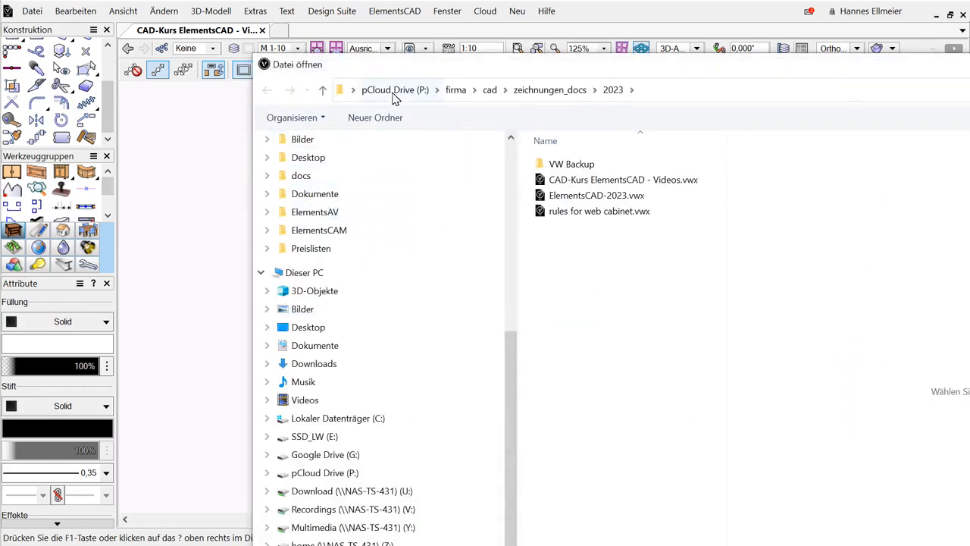
left_click(333, 415)
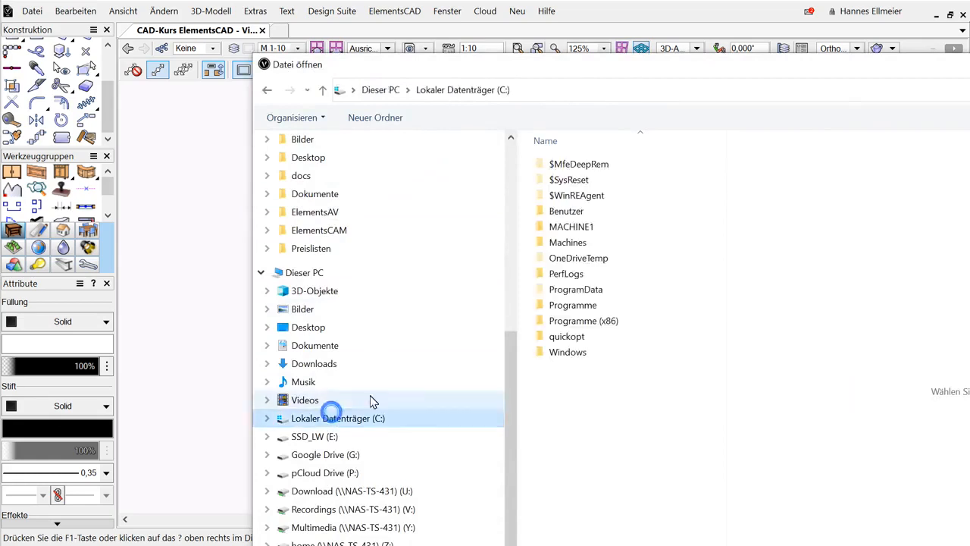
double_click(584, 211)
double_click(583, 226)
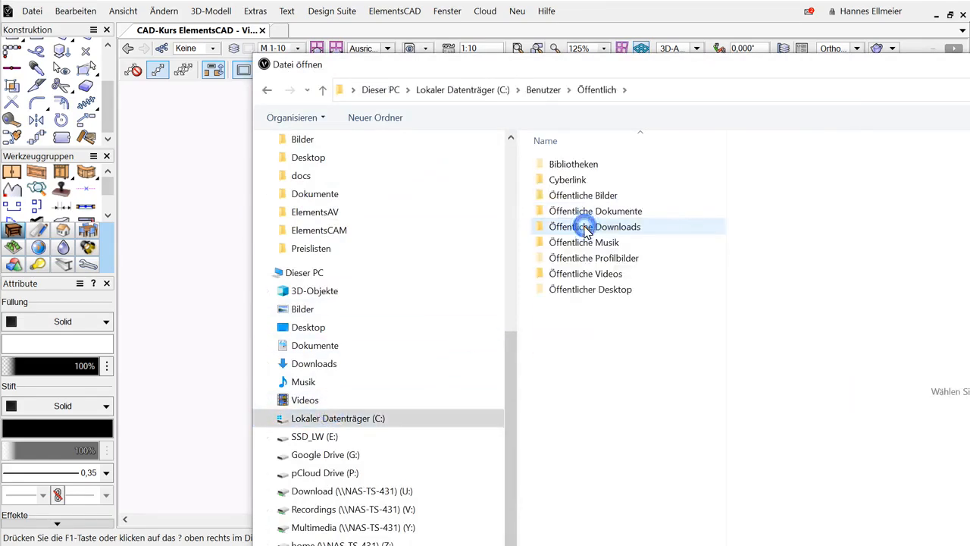
double_click(580, 210)
double_click(606, 180)
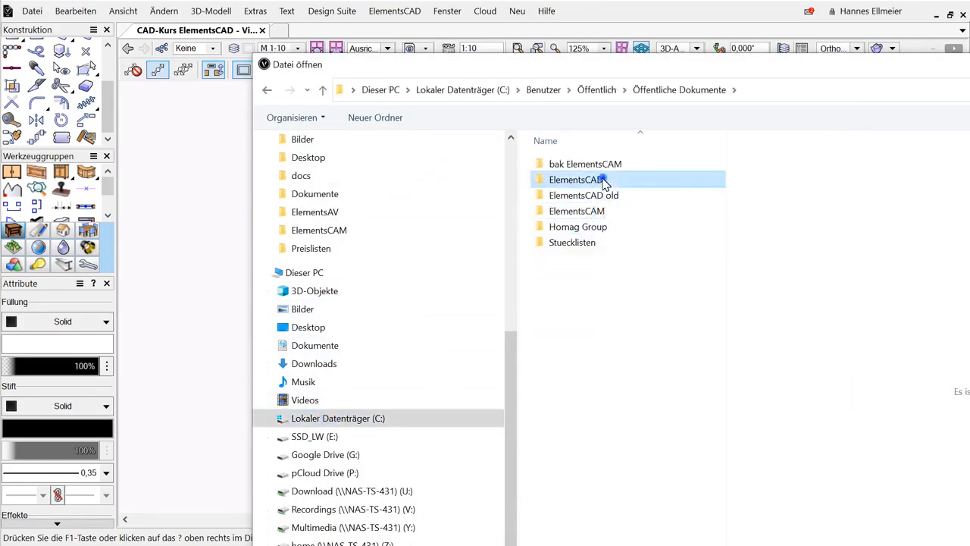
left_click(595, 180)
double_click(595, 180)
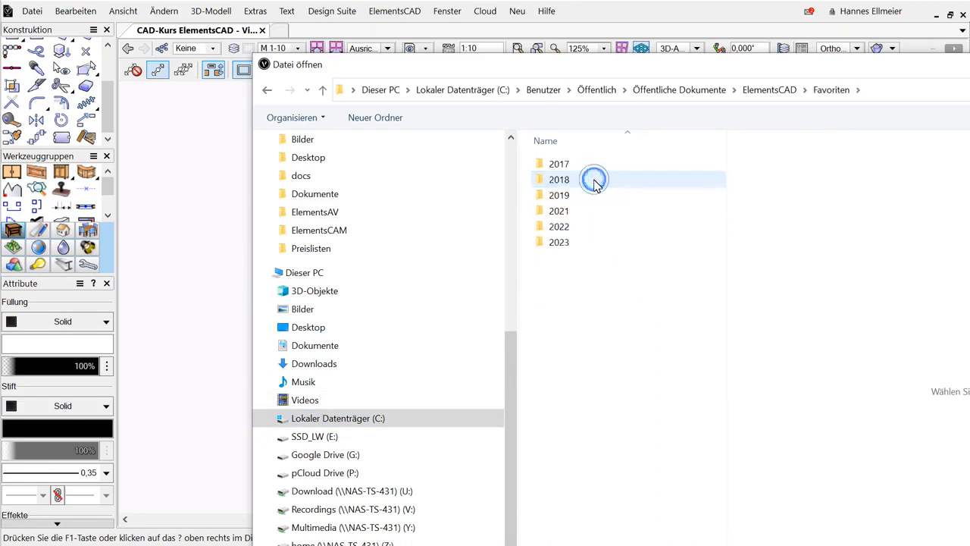
double_click(564, 247)
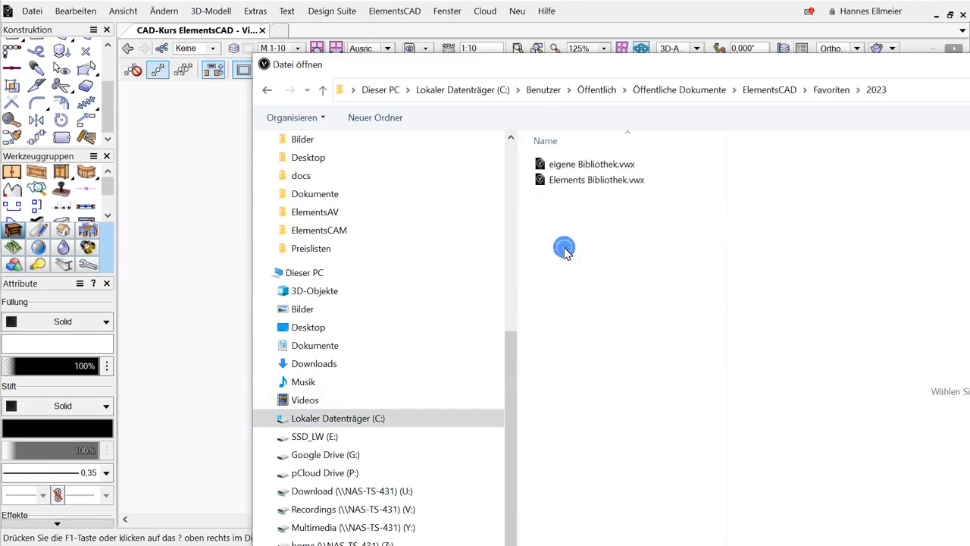
left_click(591, 187)
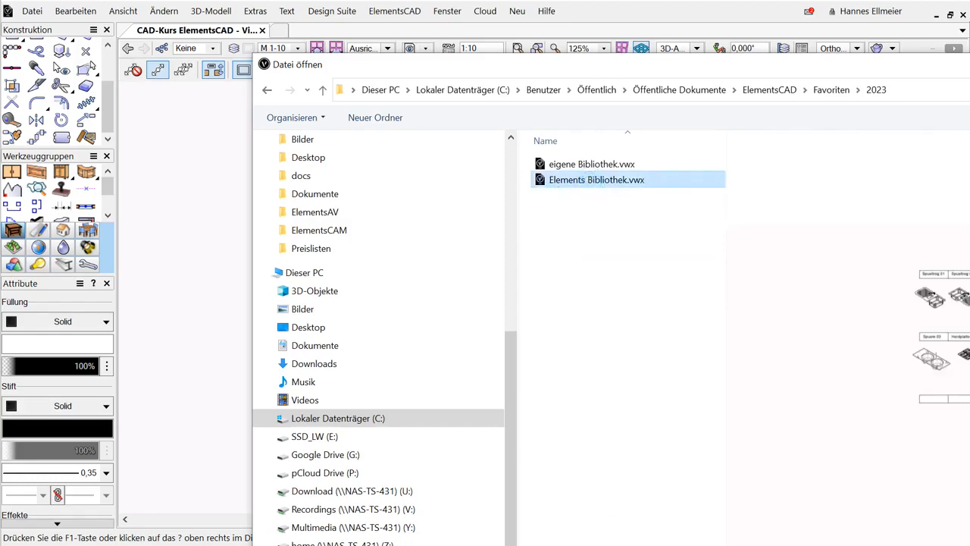
key("Escape")
mouse_move(598, 121)
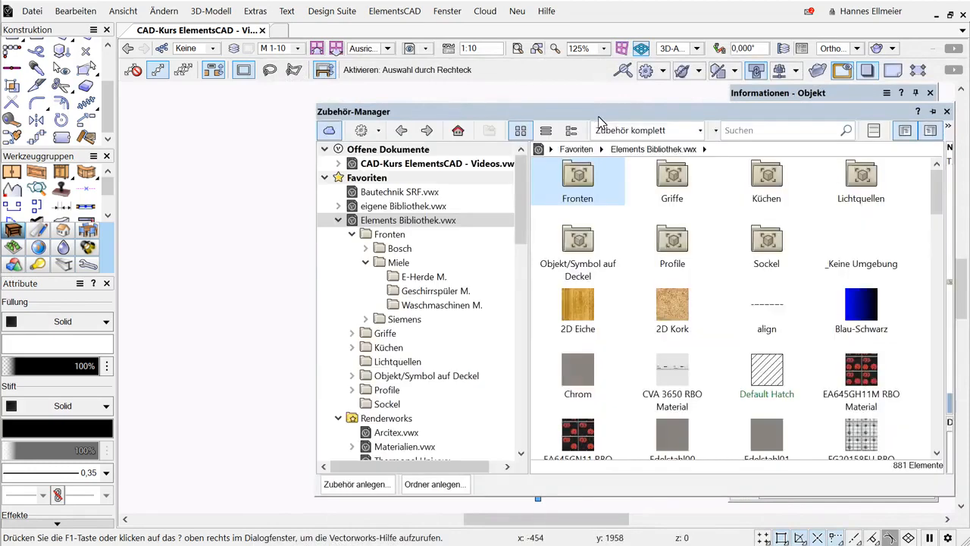
left_click(339, 220)
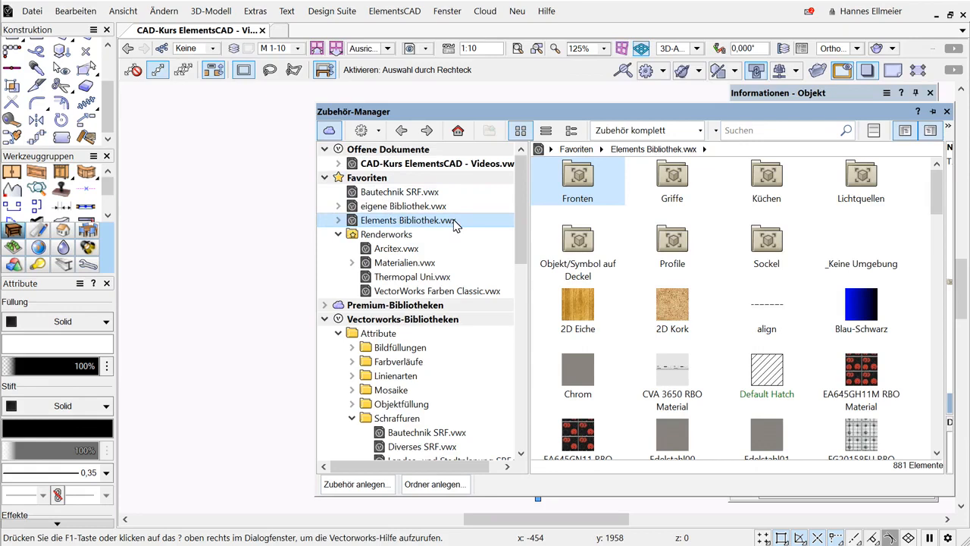
left_click(380, 131)
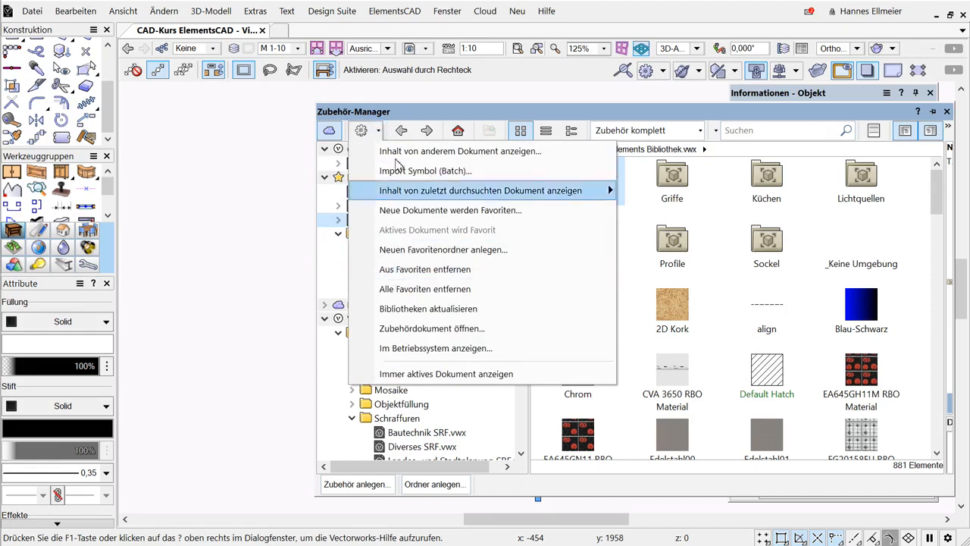
left_click(432, 113)
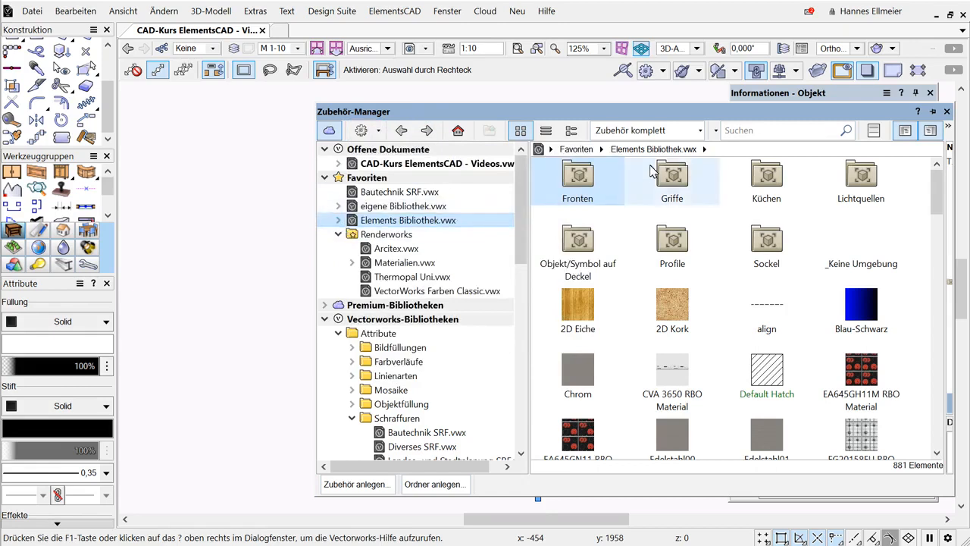
Step: Filter the library's resources to Schraffuren and restore the filter to Zubehör komplett
left_click(609, 132)
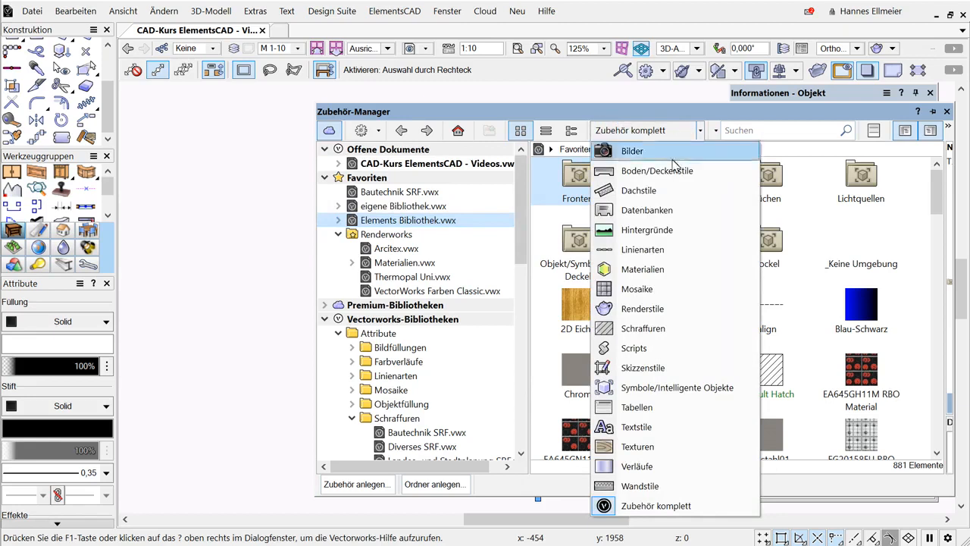
left_click(643, 328)
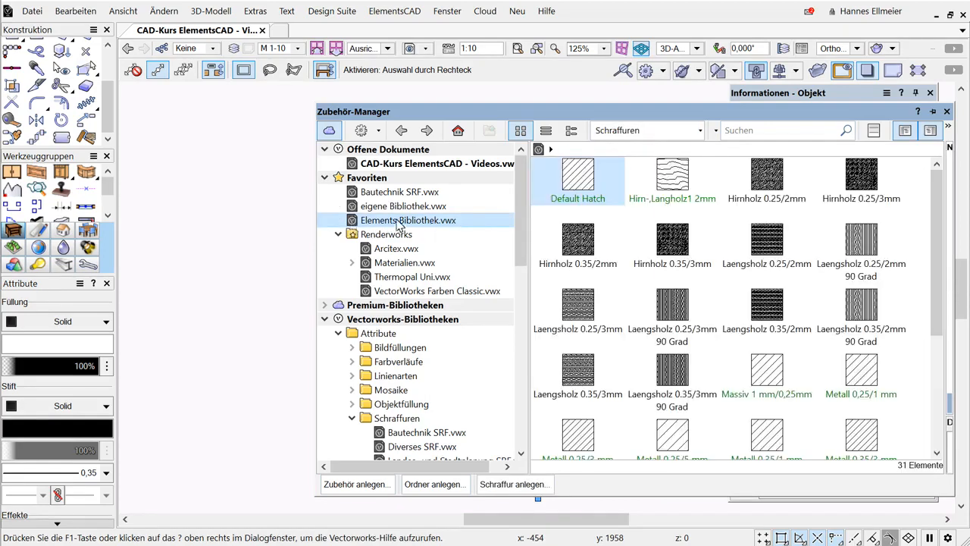
left_click(699, 130)
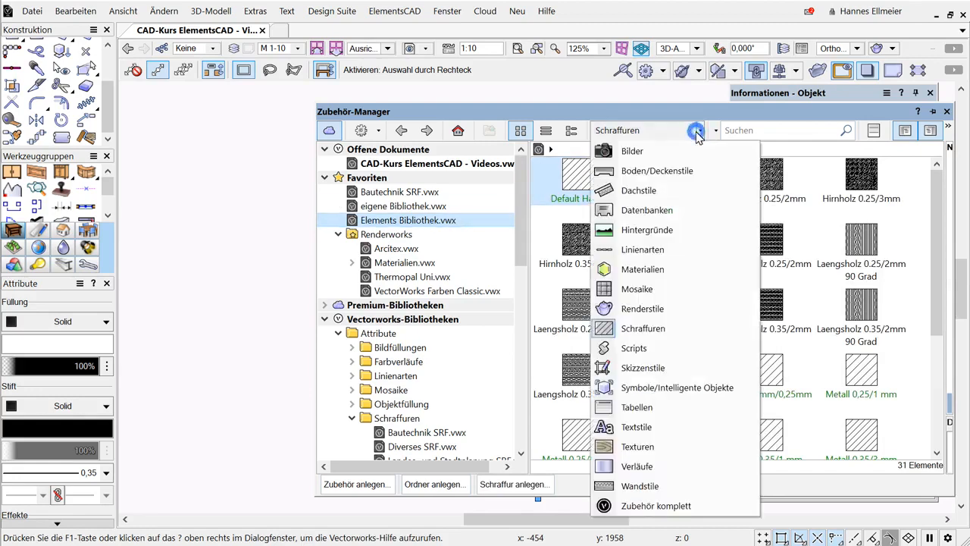
left_click(655, 505)
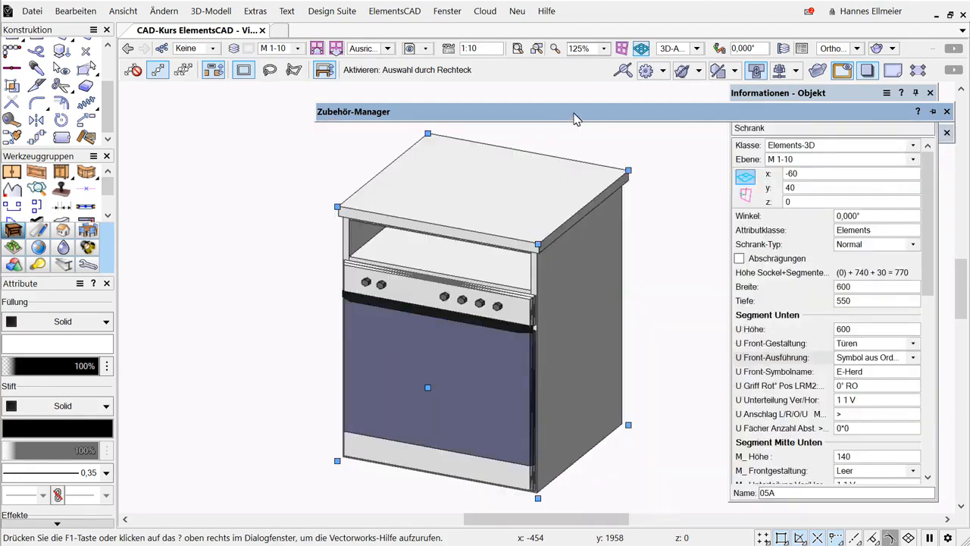
Step: Expand Elements Bibliothek.vwx and show the symbols in its Fronten folder
mouse_move(573, 118)
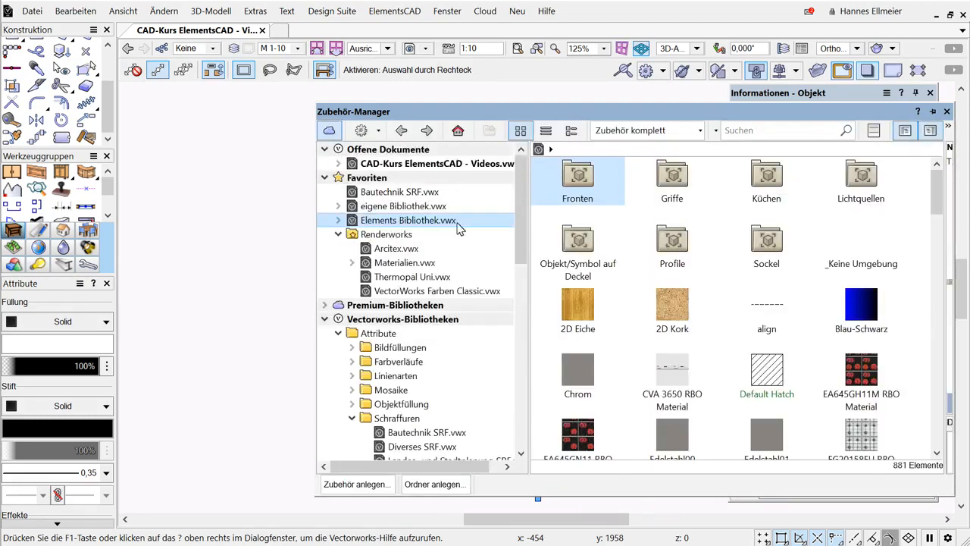
left_click(338, 220)
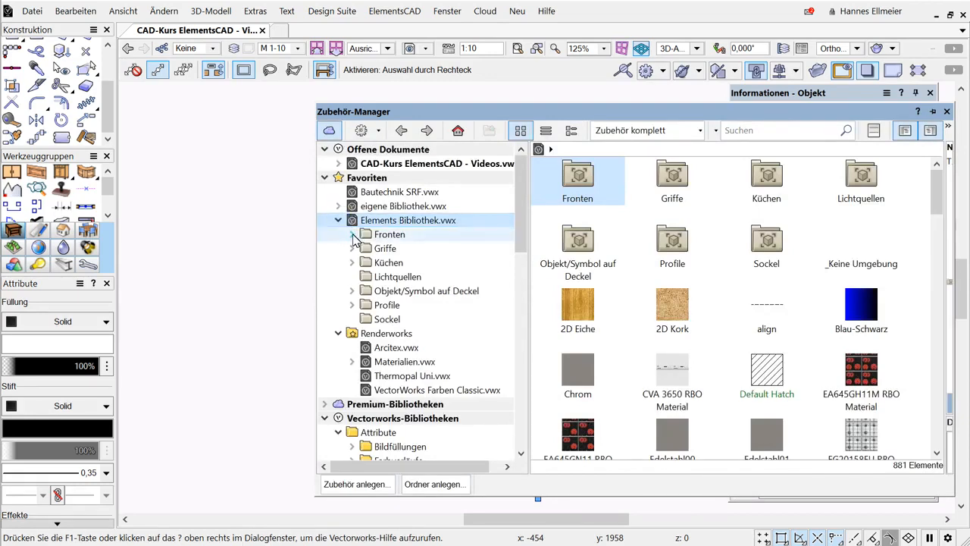
left_click(353, 235)
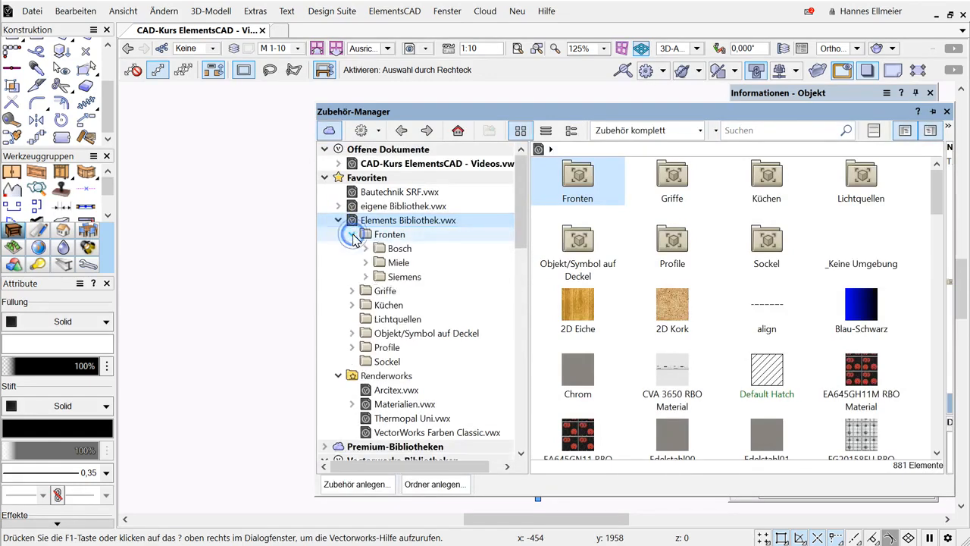
left_click(394, 236)
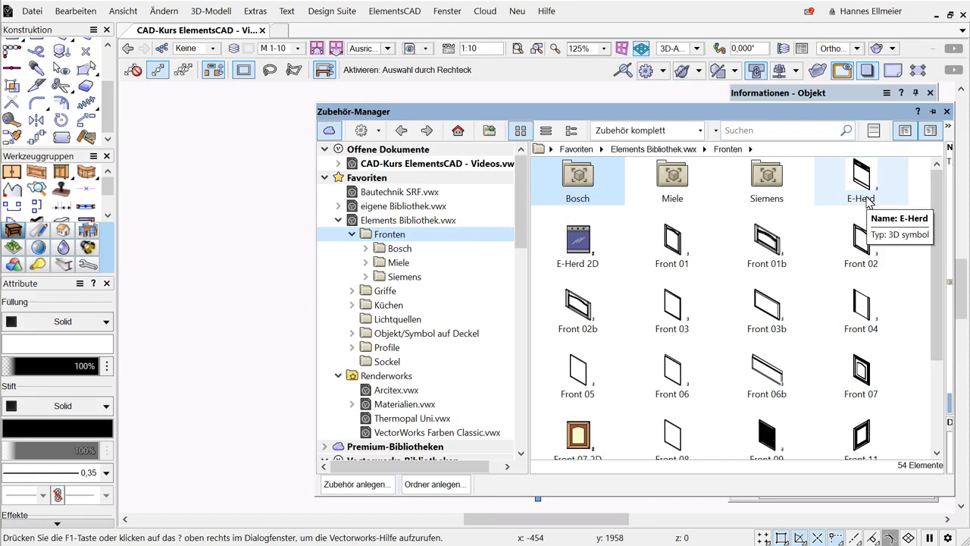
Step: Set the cabinet's lower segment front symbol name (U Front-Symbolname) to front 04
left_click(864, 309)
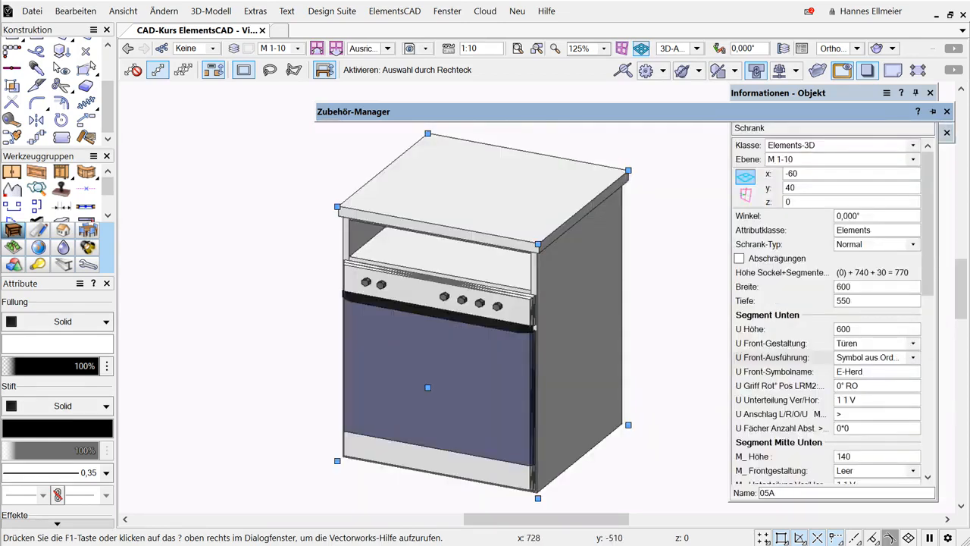
left_click(794, 373)
type("front 0")
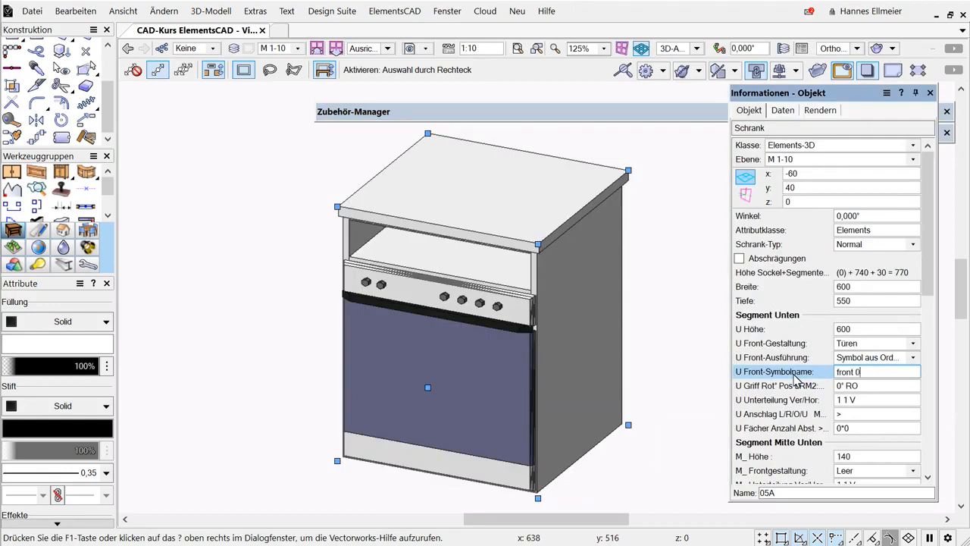
type("4")
key("Return")
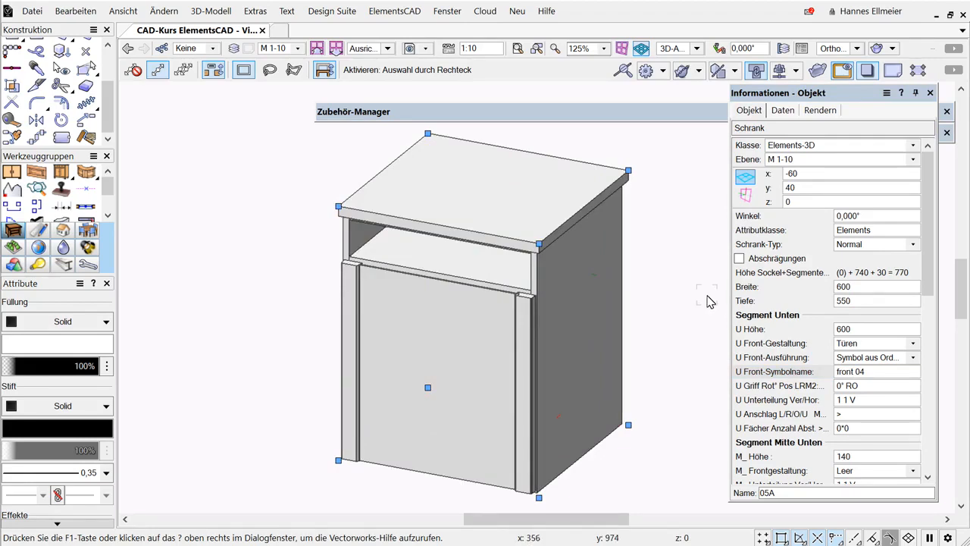
Step: Duplicate the Front 04 symbol in the open document CAD-Kurs ElementsCAD - Videos.vwx under the name Front 04a
left_click(618, 111)
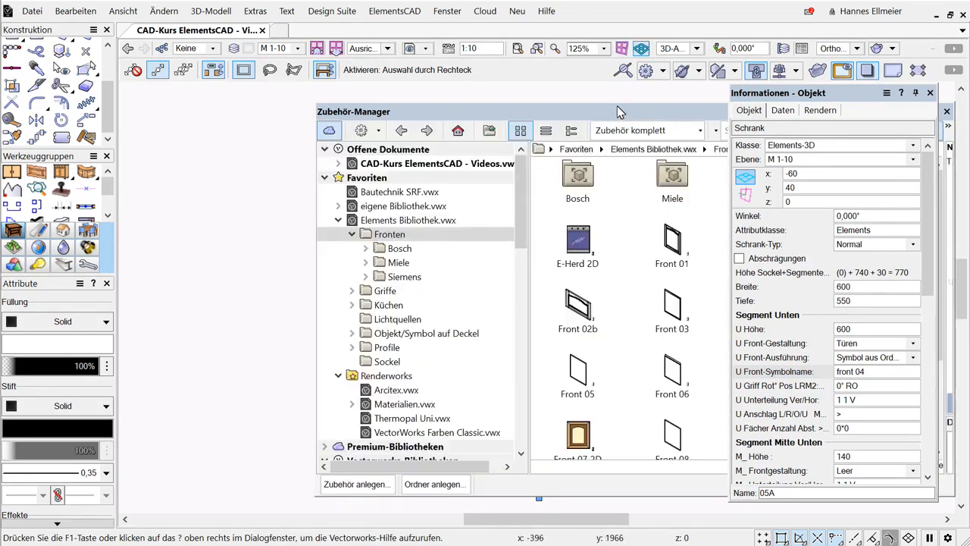
left_click(442, 164)
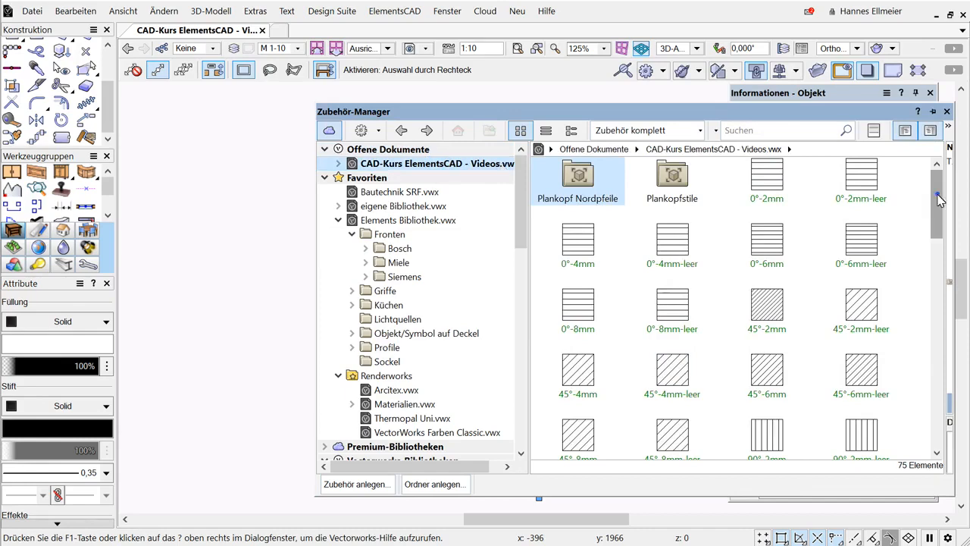
mouse_move(937, 202)
left_mouse_down()
mouse_move(947, 359)
mouse_move(946, 321)
left_mouse_up()
left_click(870, 297)
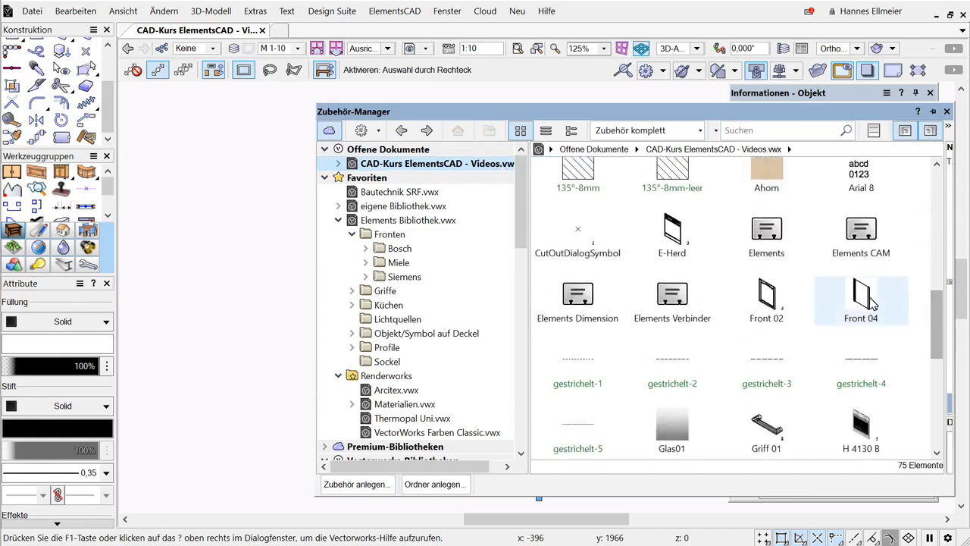
right_click(870, 300)
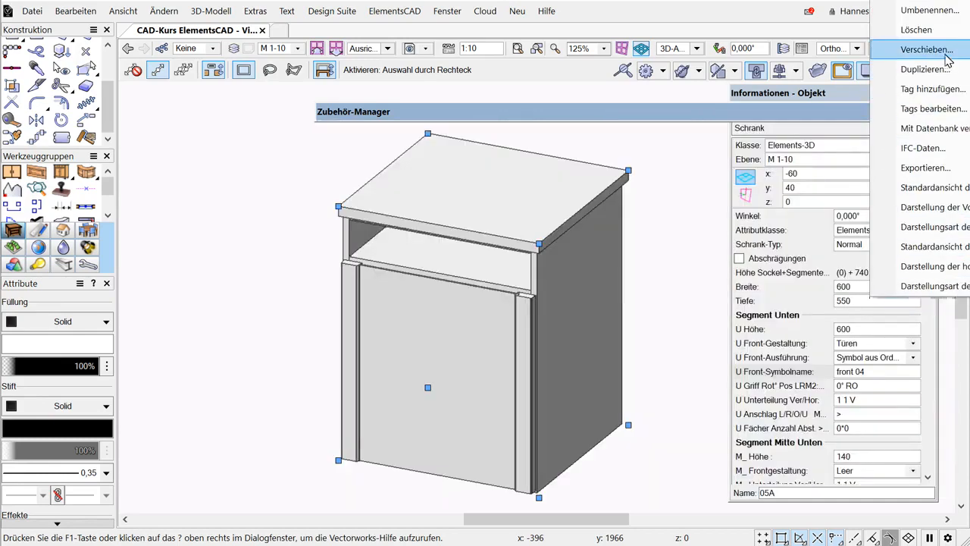
left_click(945, 71)
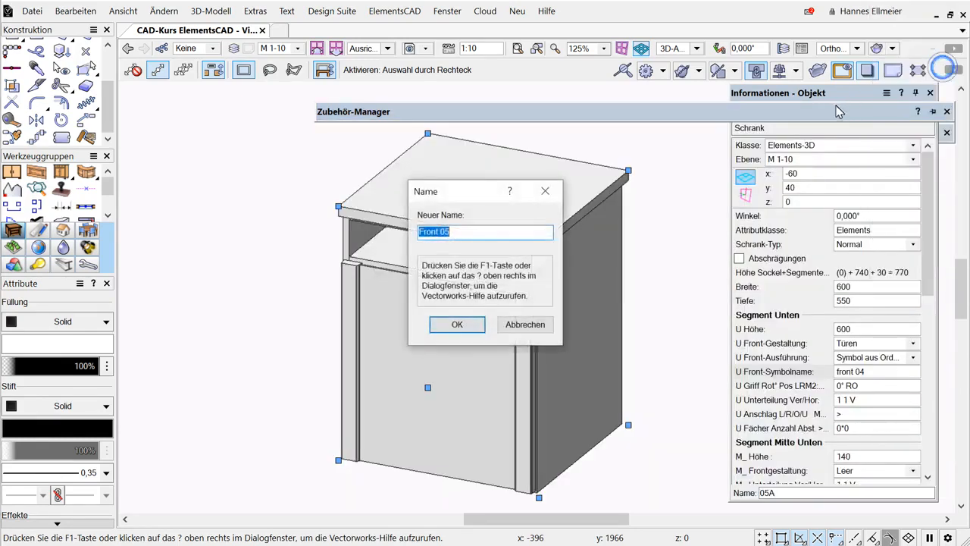
left_click(446, 236)
key("BackSpace")
type("4a")
left_click(456, 324)
Step: Open the 3D representation of symbol Front 04a for editing and enter its upright frame group
mouse_move(659, 121)
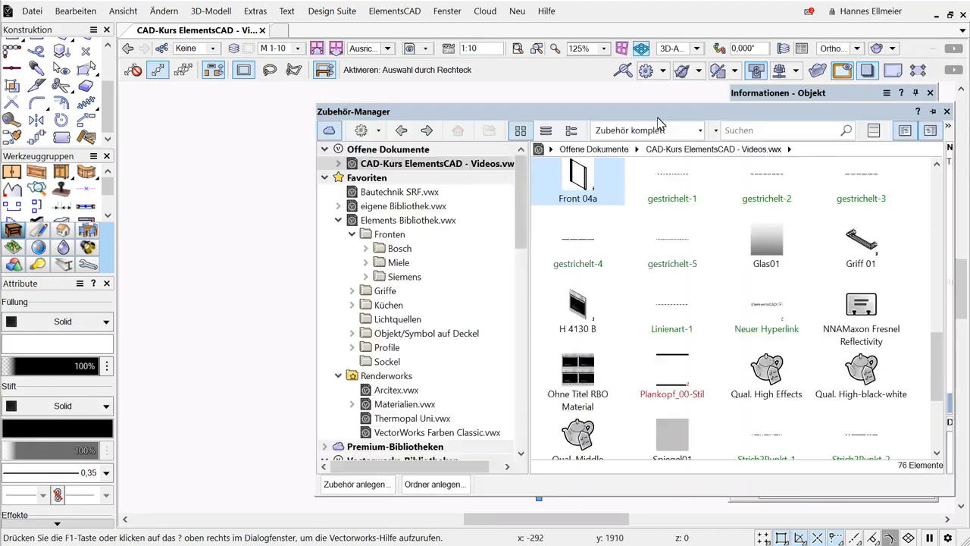
right_click(579, 186)
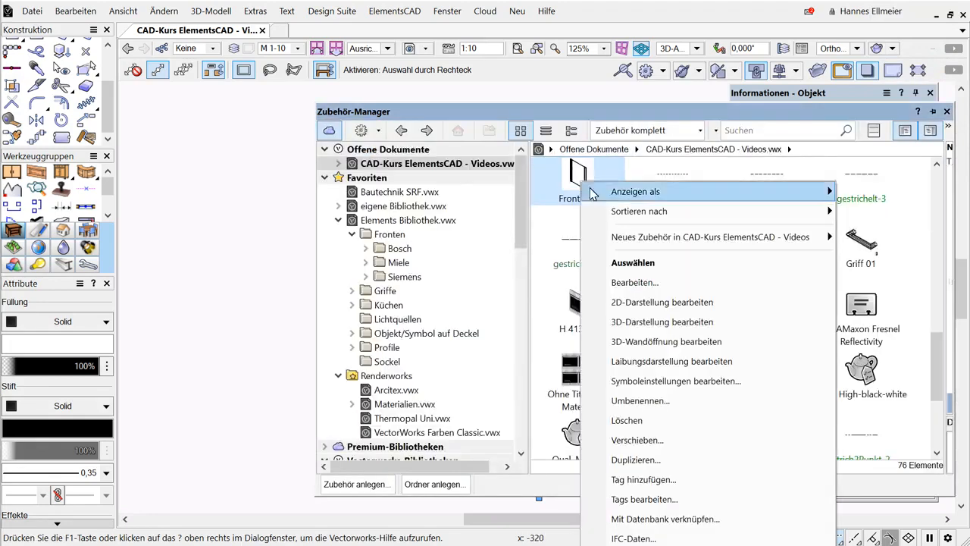
left_click(698, 325)
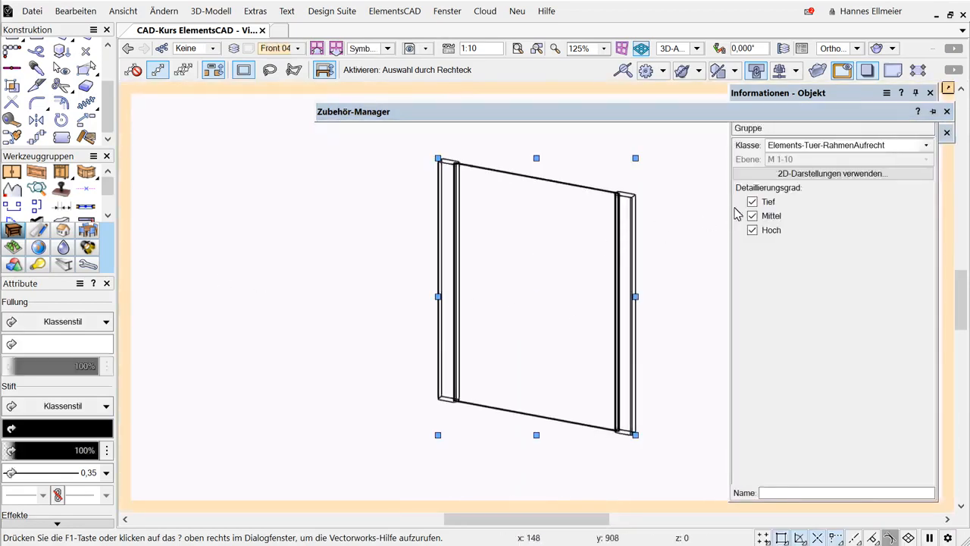
left_click(790, 93)
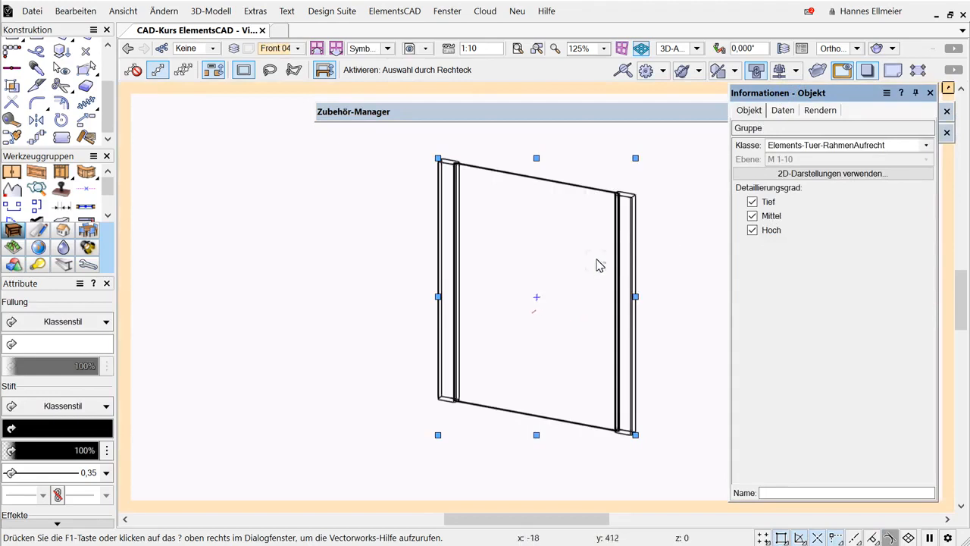
double_click(618, 242)
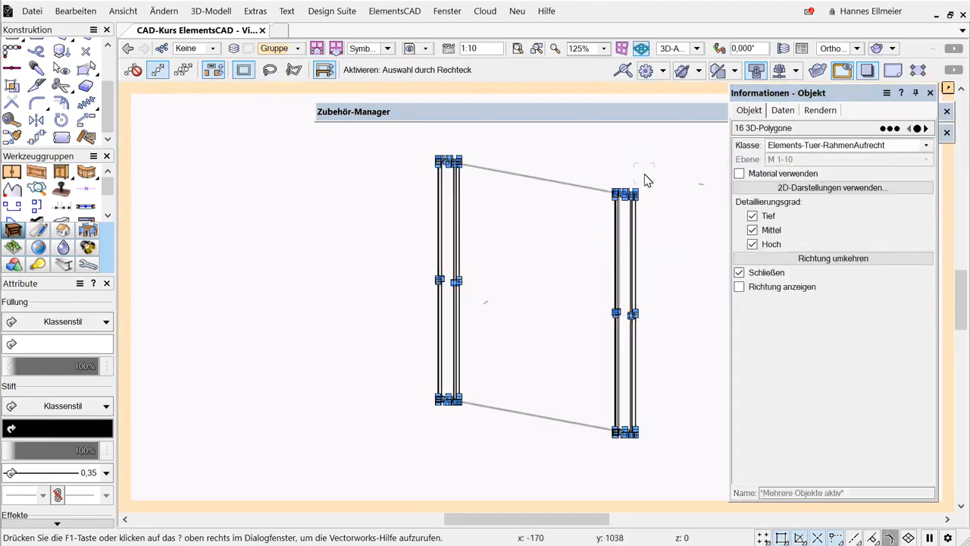
Step: In plan view, draw a 600 × 25 mm rectangle spanning both frame uprights from outer corner to opposite outer corner
scroll(645, 180, "up", 1)
key("F5")
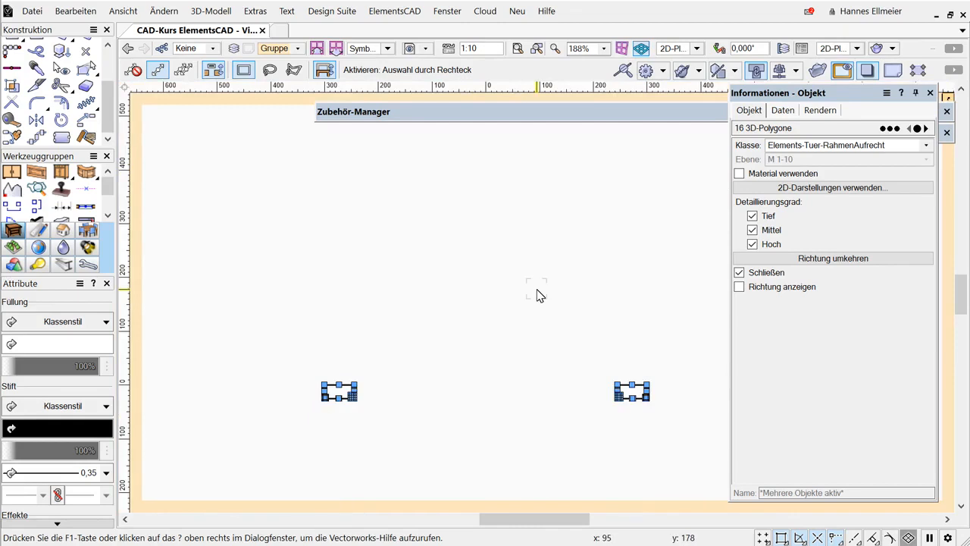
key("ctrl+z")
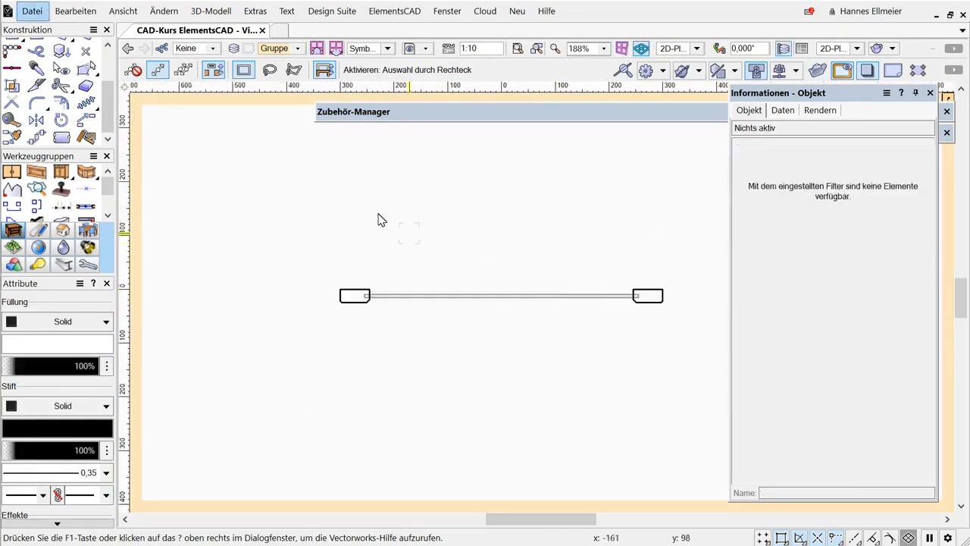
left_click(108, 69)
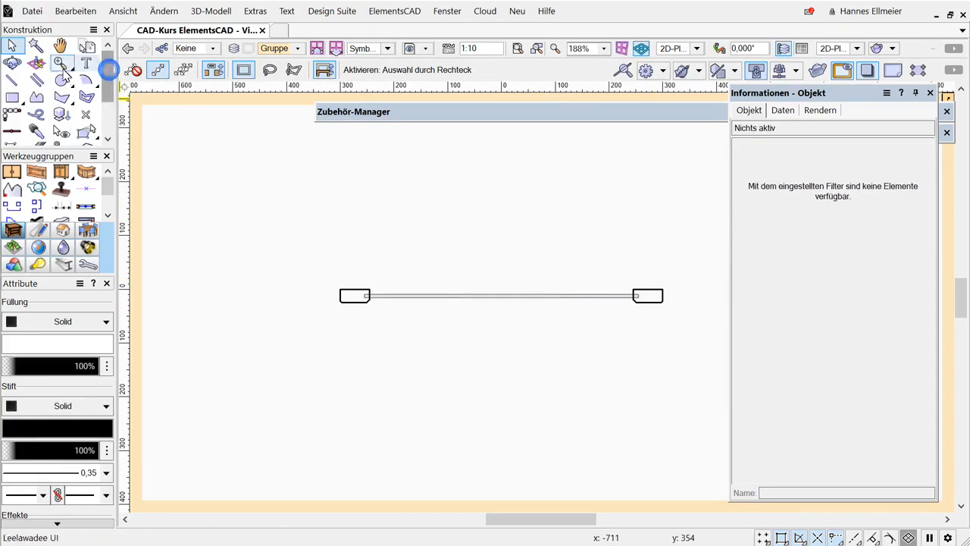
left_click(11, 97)
left_click(341, 289)
scroll(694, 303, "up", 12)
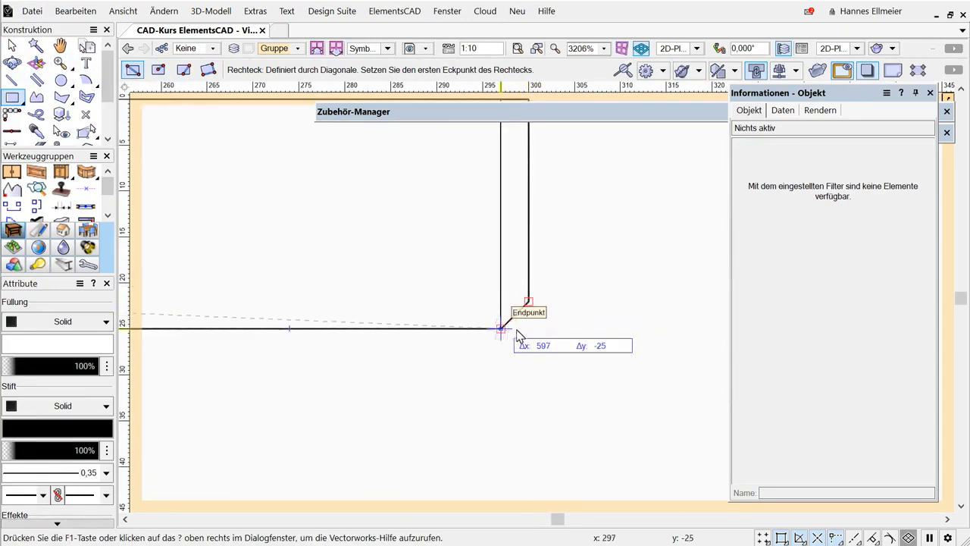
left_click(527, 328)
scroll(607, 292, "down", 7)
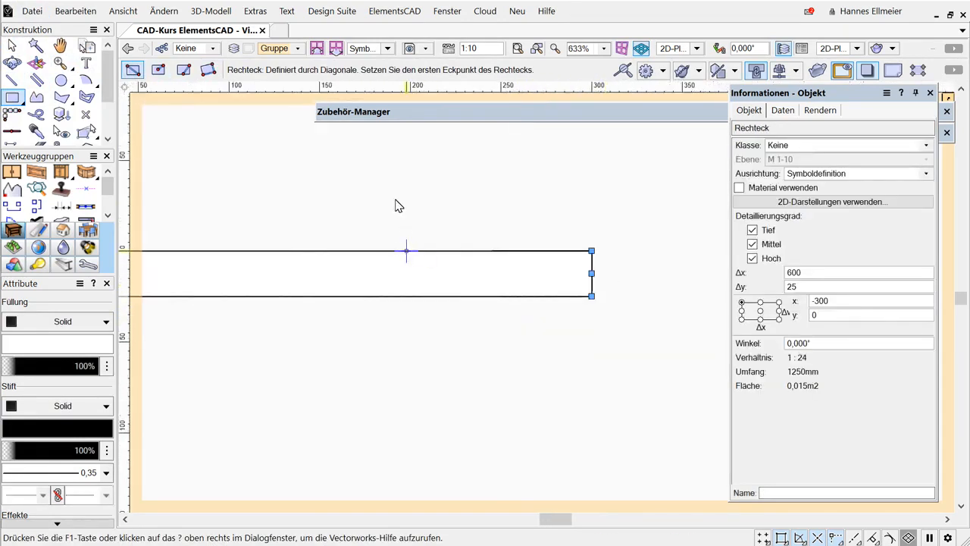
Step: Extrude the rectangle with a Δz of 100 mm
left_click(211, 10)
left_click(222, 32)
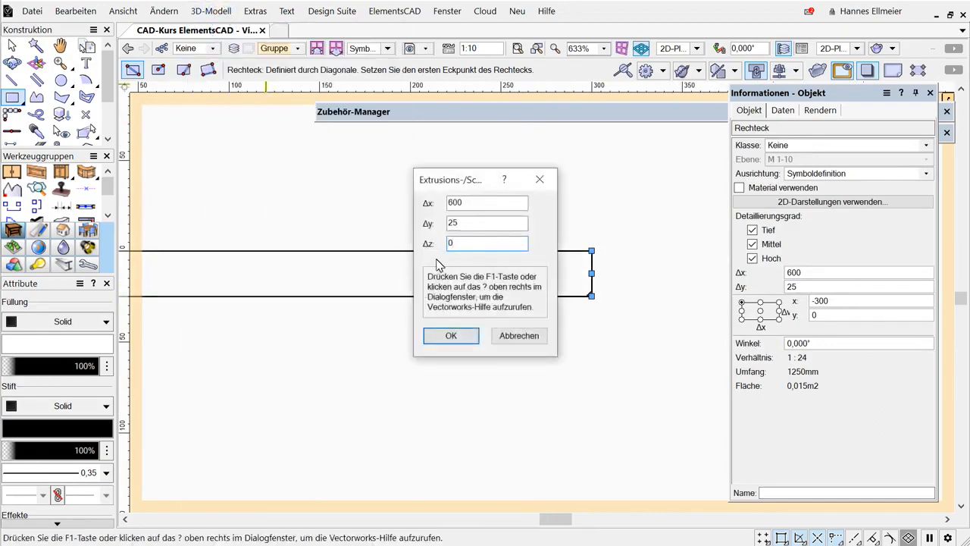
type("0100")
key("Return")
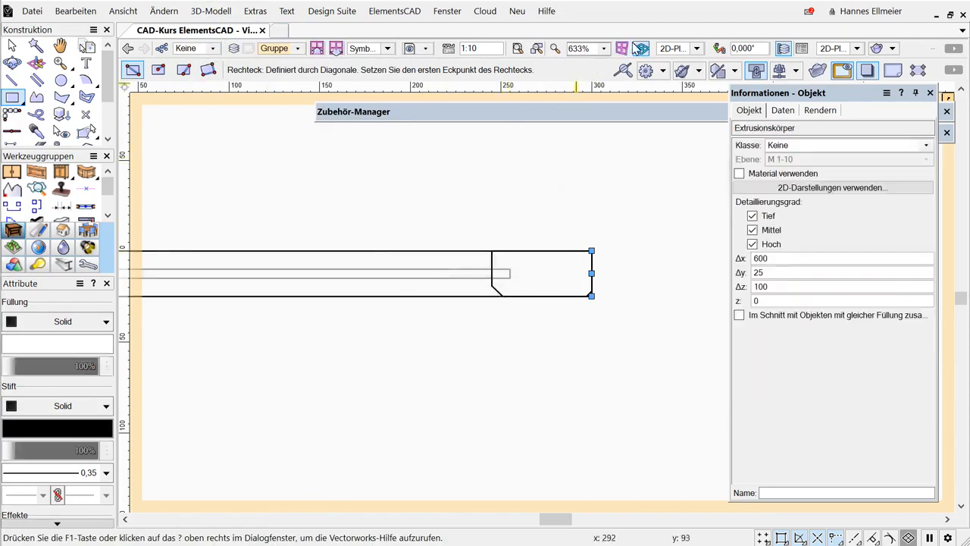
Step: In the front view, stretch the extrusion to the frame's upper and lower edges, giving it a height of 720 mm
left_click(696, 48)
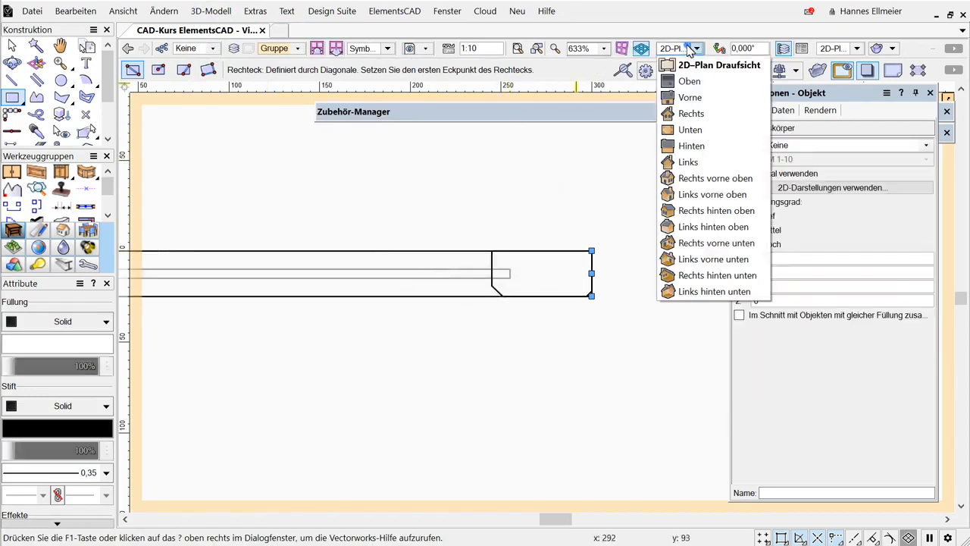
left_click(703, 98)
scroll(574, 329, "down", 6)
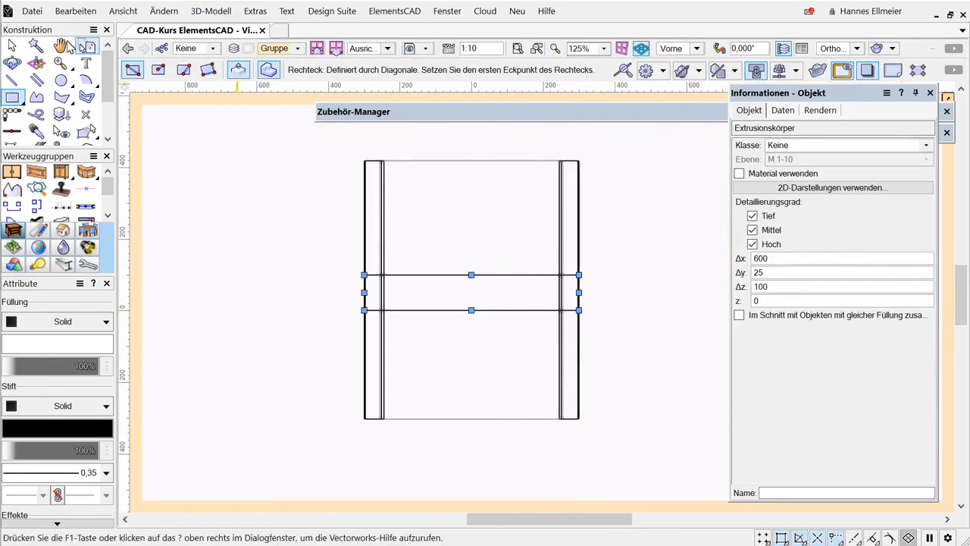
left_click(12, 45)
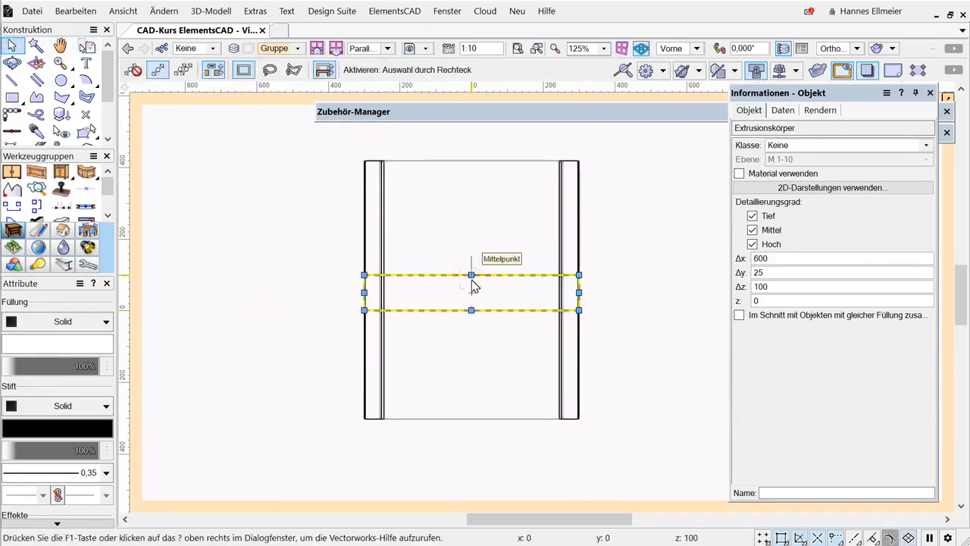
left_click_drag(472, 277, 567, 158)
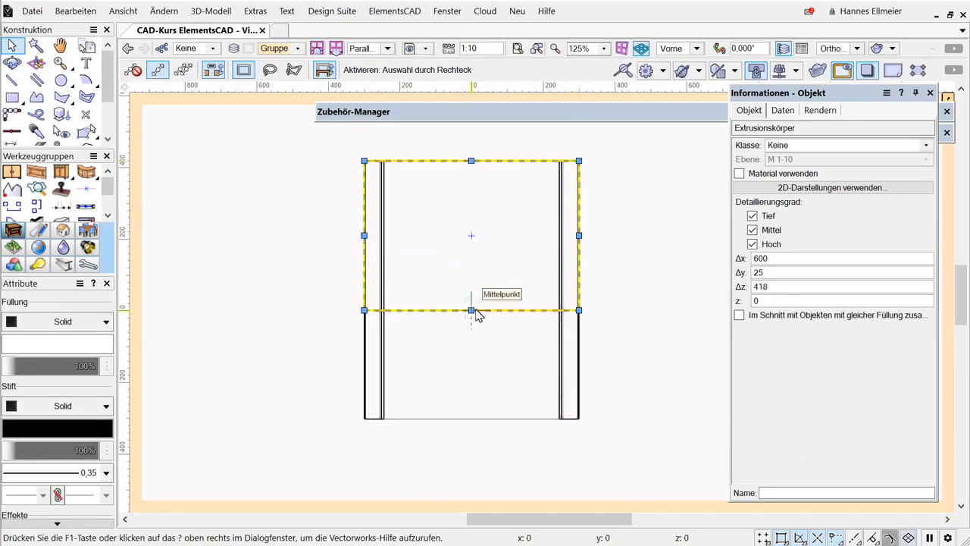
left_click_drag(473, 310, 581, 420)
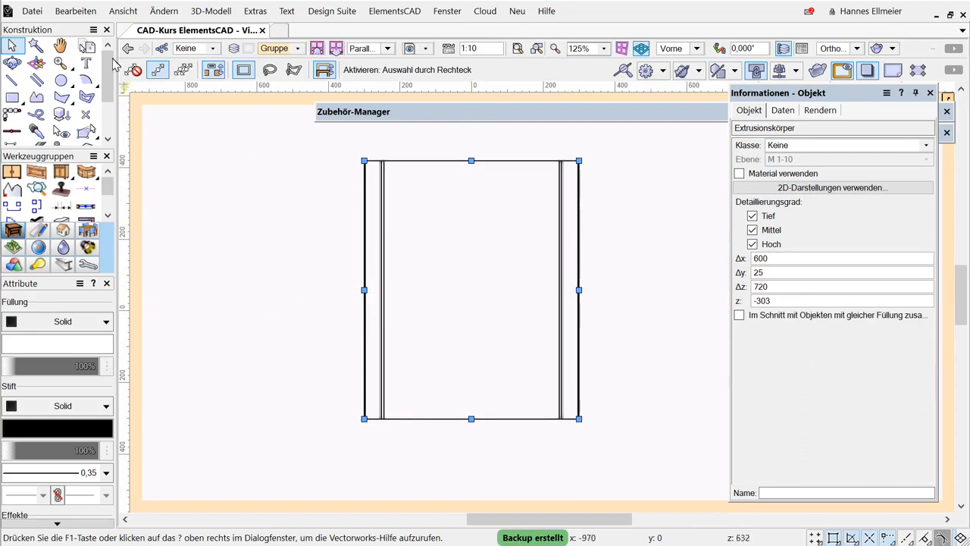
Step: Cut the extrusion to the clipboard and delete the remaining frame uprights from the group
left_click(74, 10)
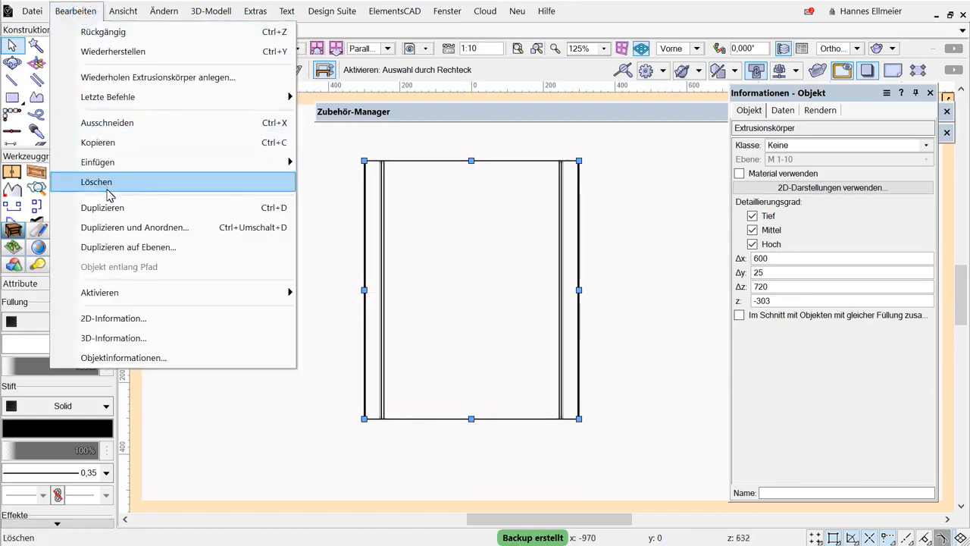
left_click(116, 122)
left_click_drag(272, 144, 650, 461)
key("Delete")
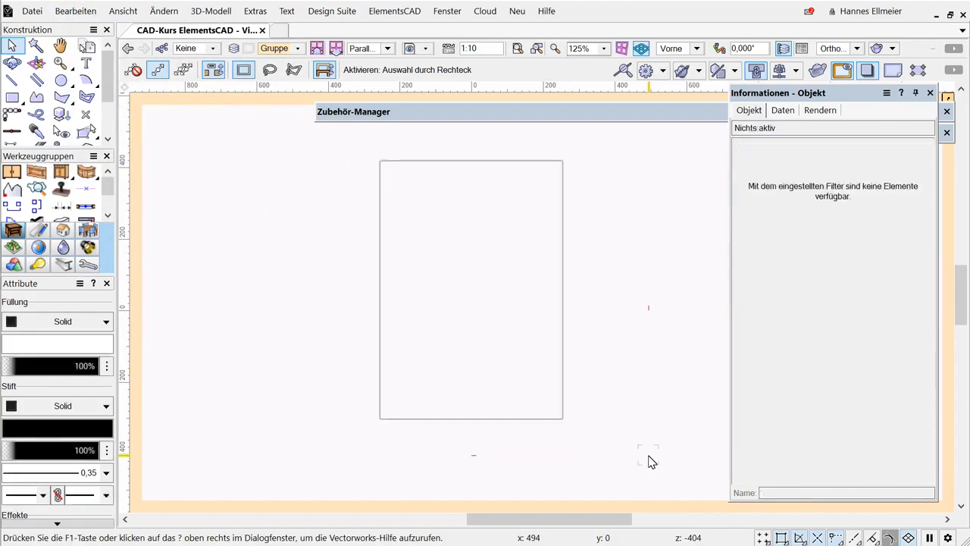
Step: Exit the frame group and delete the old door panel group from the symbol
left_click(948, 99)
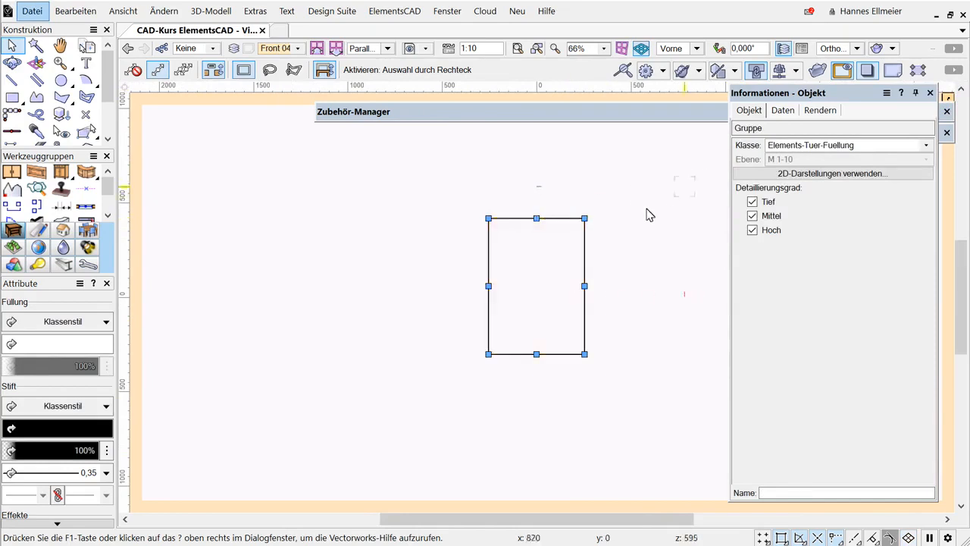
left_click(565, 219)
left_click(603, 218)
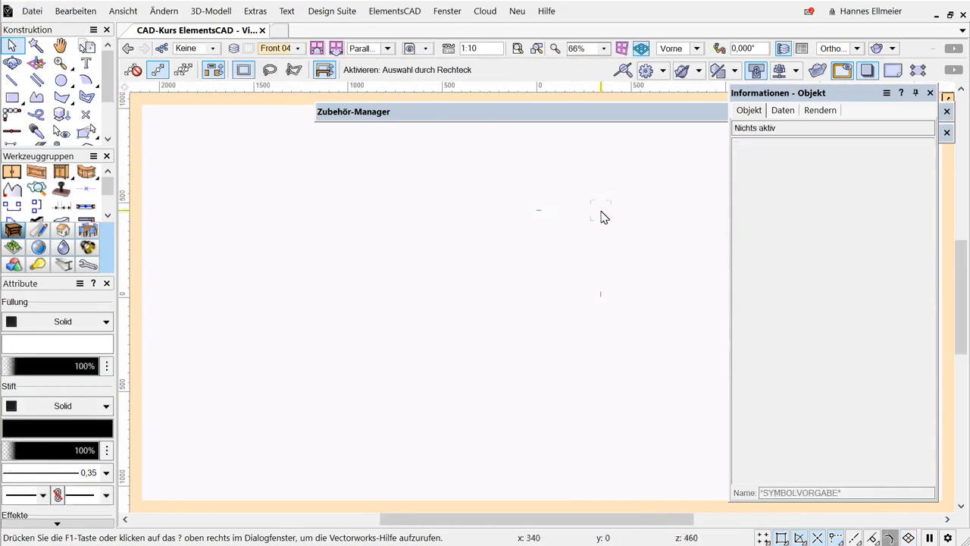
Step: Paste the cut extrusion into the symbol at its original position
left_click(75, 18)
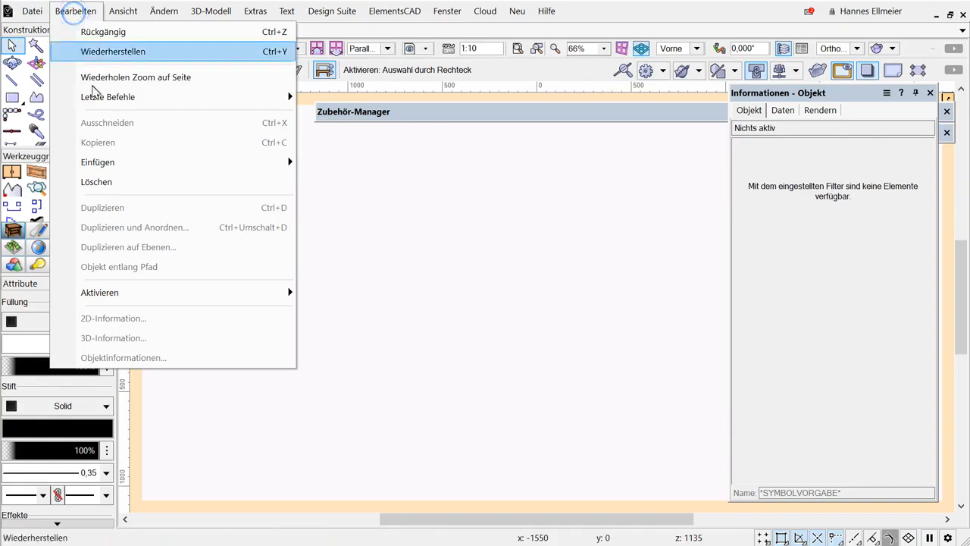
mouse_move(256, 162)
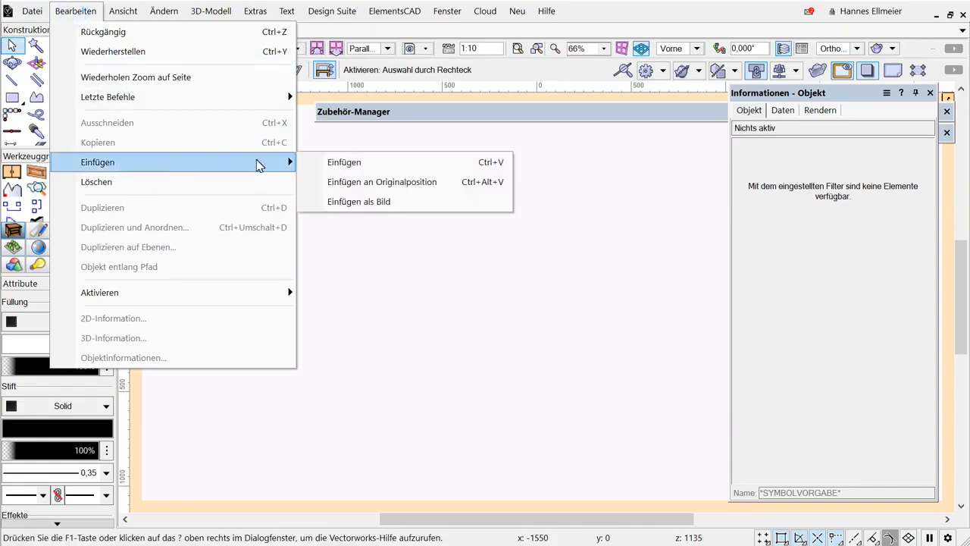
left_click(401, 187)
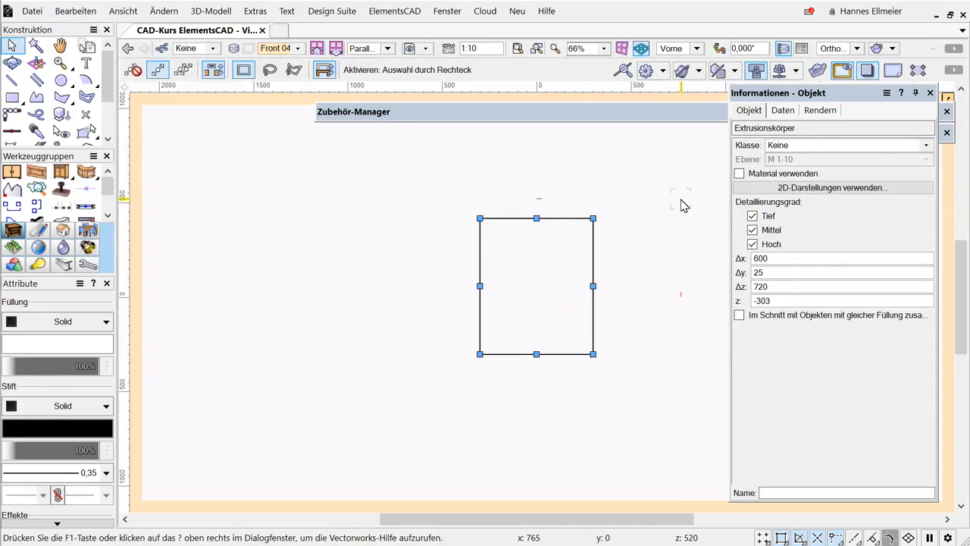
Step: Open the pasted extrusion's rectangular profile for editing in 2D plan view
key("KP_3")
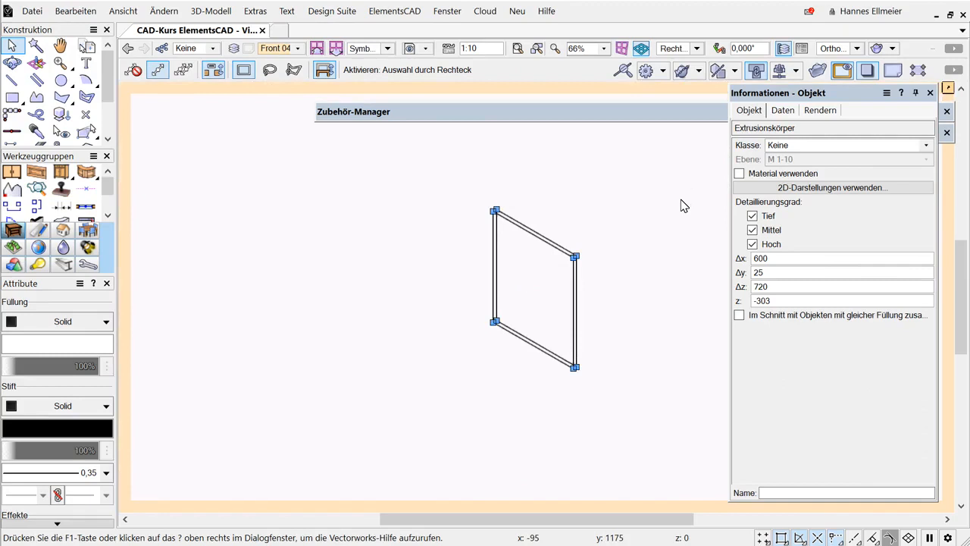
key("KP_1")
key("KP_5")
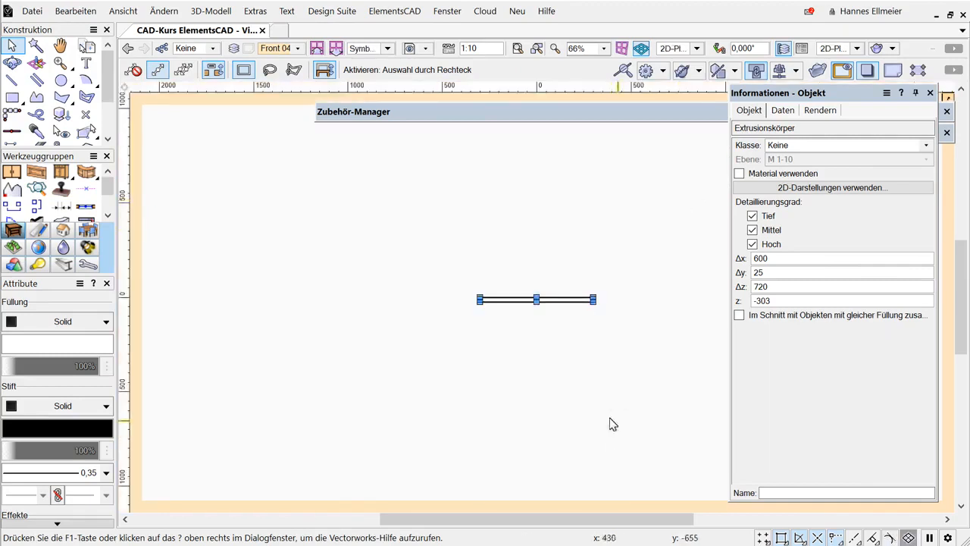
scroll(563, 336, "up", 3)
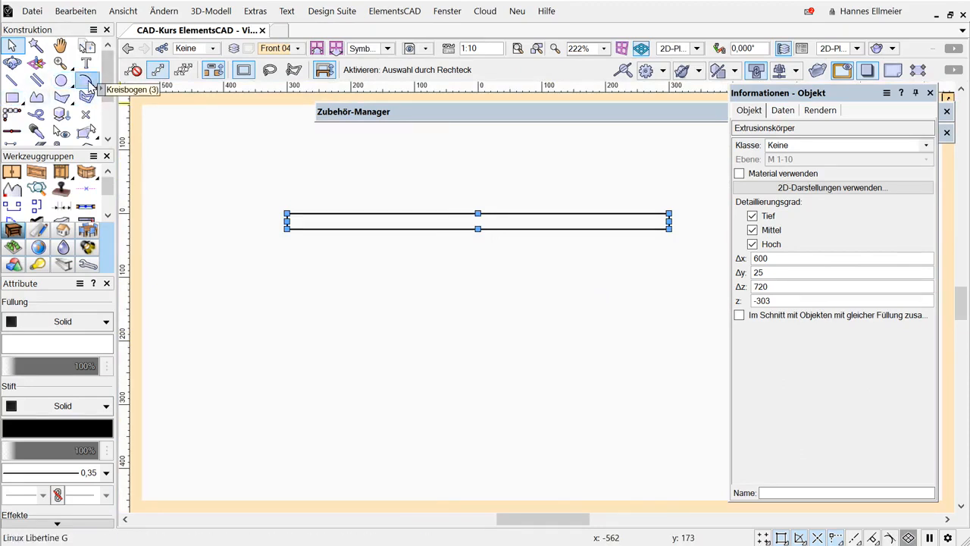
double_click(456, 215)
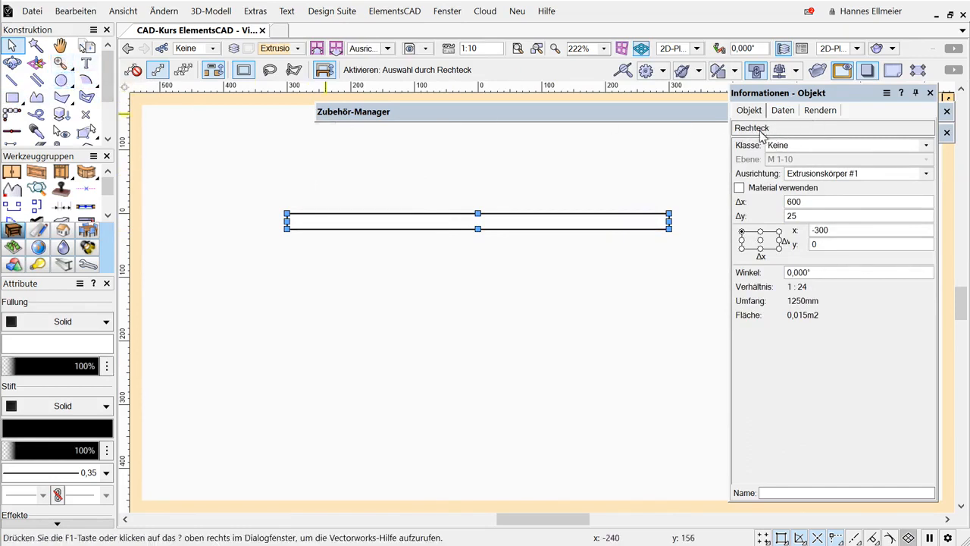
Step: Draw a two-point-and-centre arc between the rectangle's two front corners, with a radius of about 4465 mm and its centre in front
left_click(86, 81)
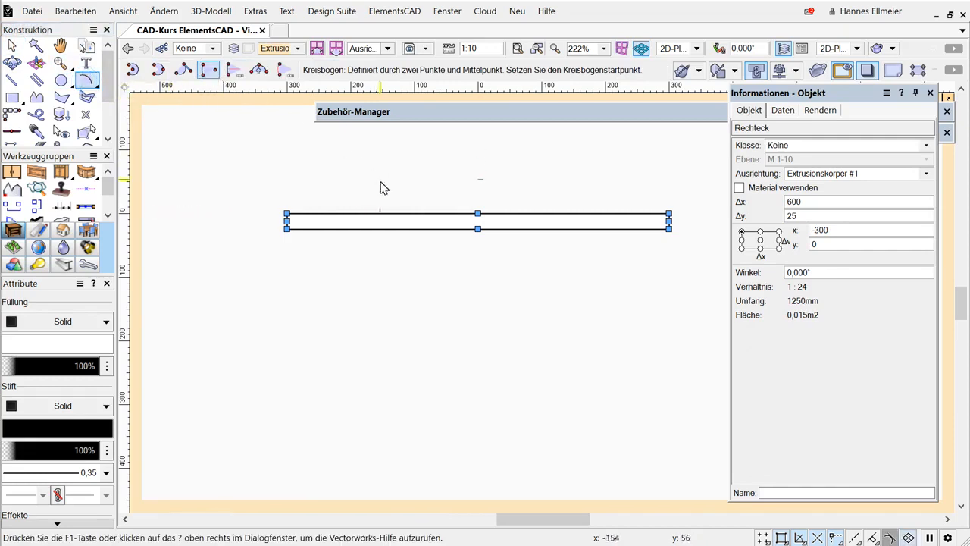
left_click(288, 228)
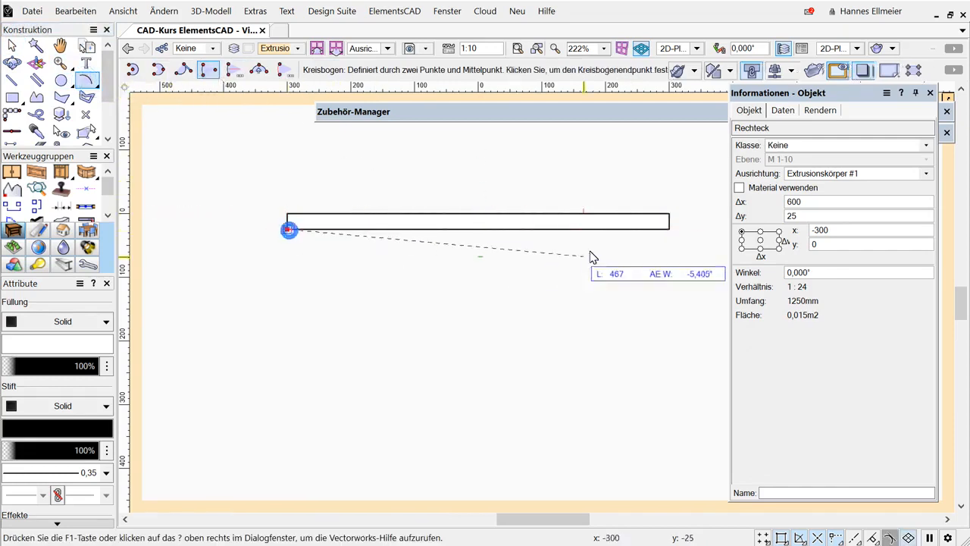
left_click(668, 228)
scroll(478, 392, "down", 10)
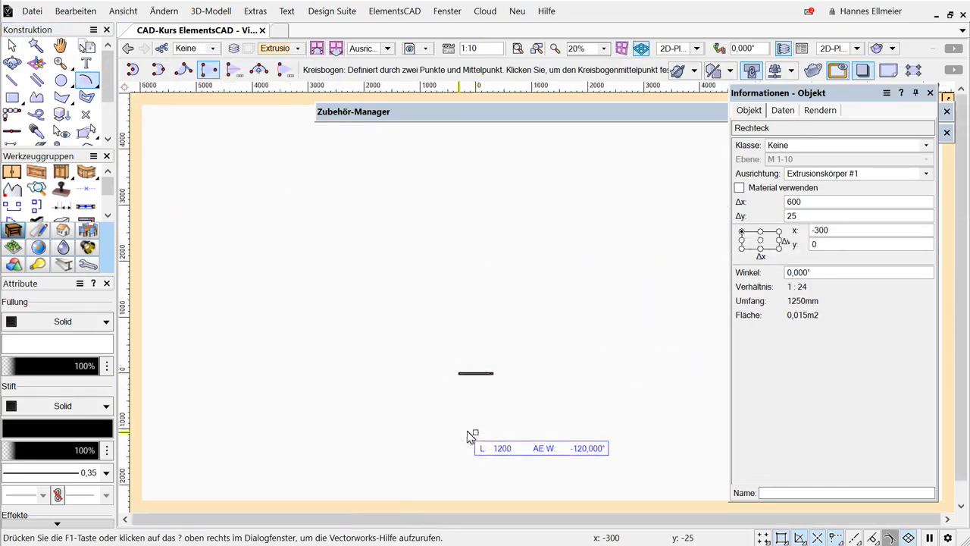
middle_click_drag(472, 435, 520, 242)
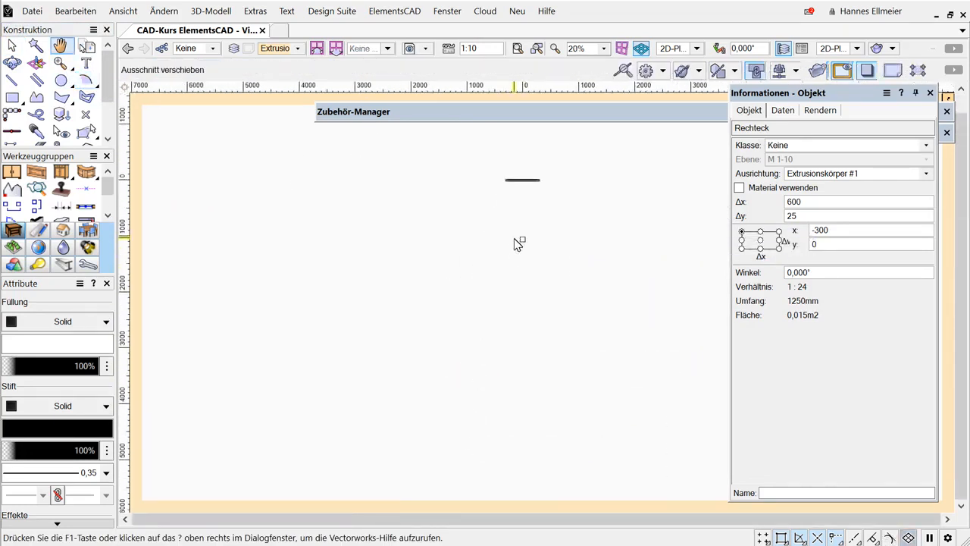
left_click(568, 429)
scroll(538, 156, "up", 10)
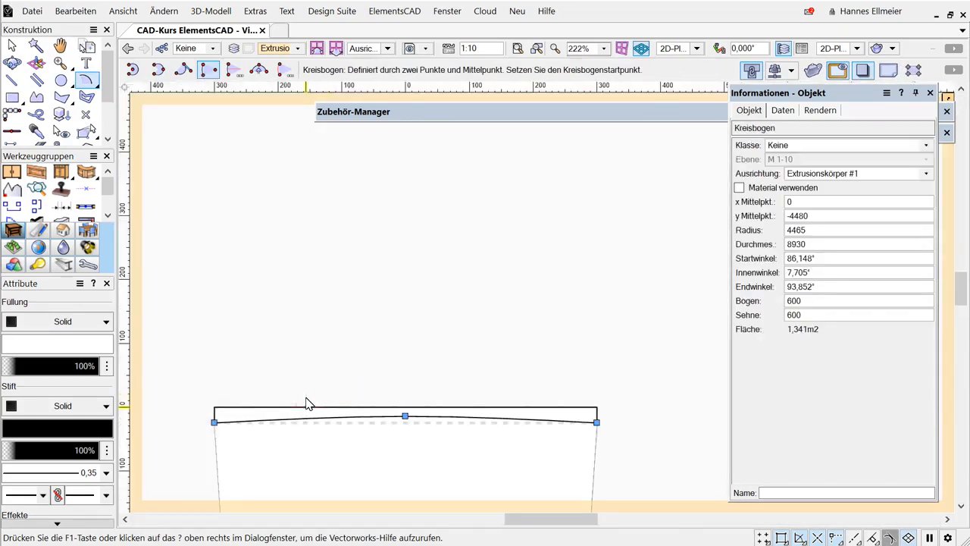
Step: Subtract the arc's area from the rectangle with Schnittfläche löschen to give the profile a concave front edge
key("x")
left_click(299, 406, "shift")
right_click(296, 407)
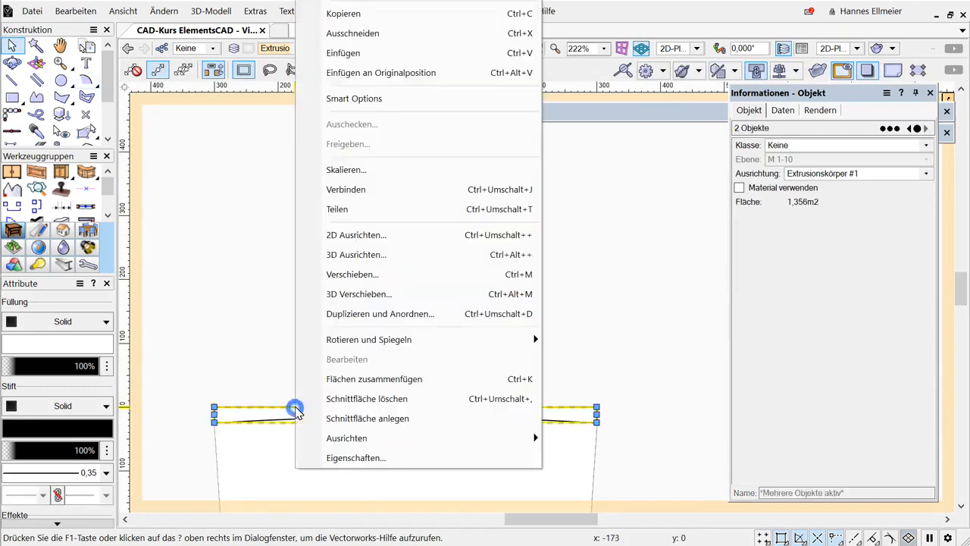
left_click(345, 402)
left_click(441, 351)
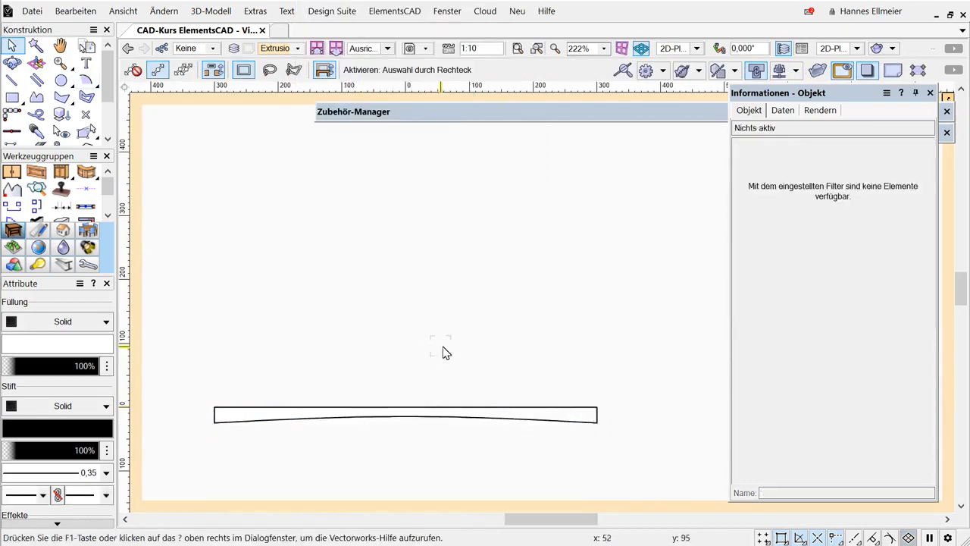
Step: Finish editing the curved profile and return to the symbol's extruded panel
left_click(514, 415)
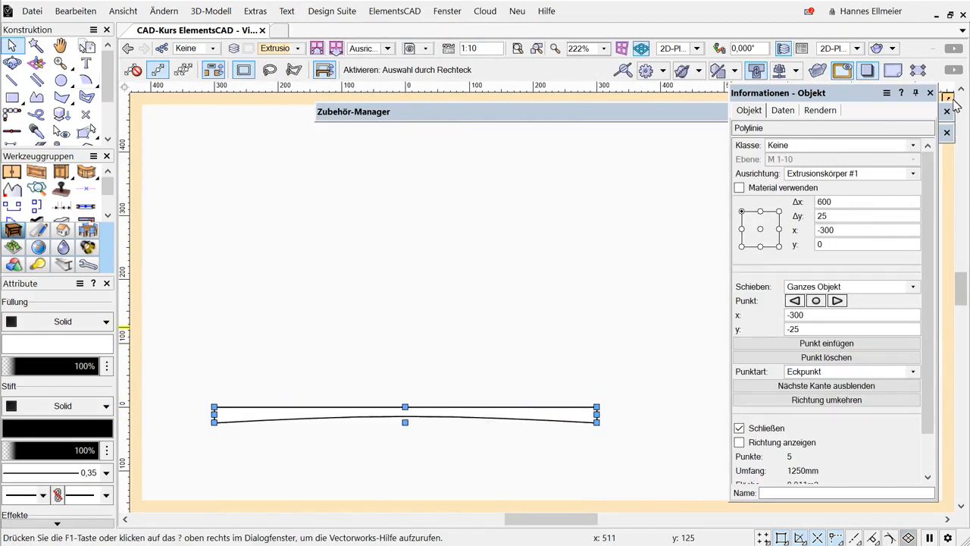
left_click(947, 97)
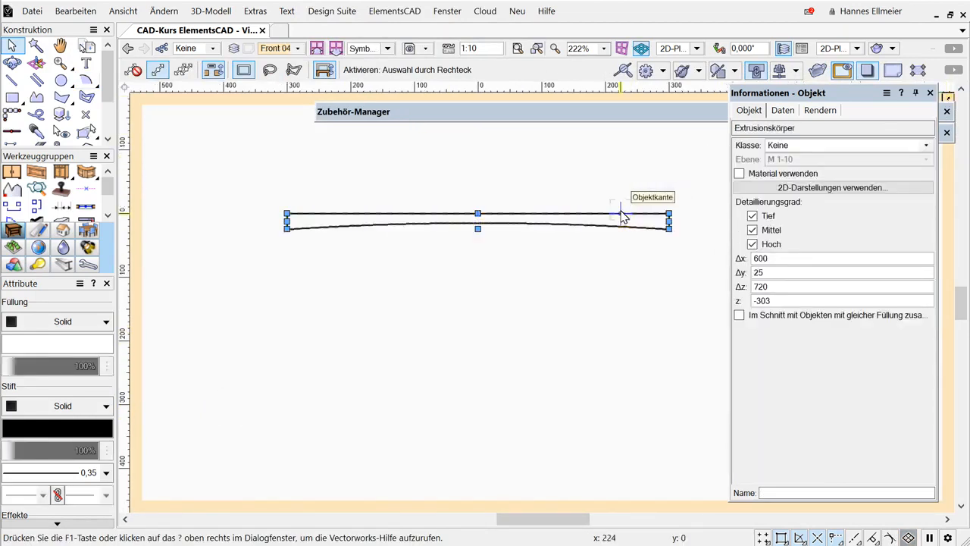
Step: Convert the curved extruded panel with In 3D-Polygon umwandeln and leave the symbol to return to the cabinet drawing
key("3")
scroll(649, 255, "down", 5)
middle_click_drag(650, 255, 573, 310)
scroll(573, 311, "up", 2)
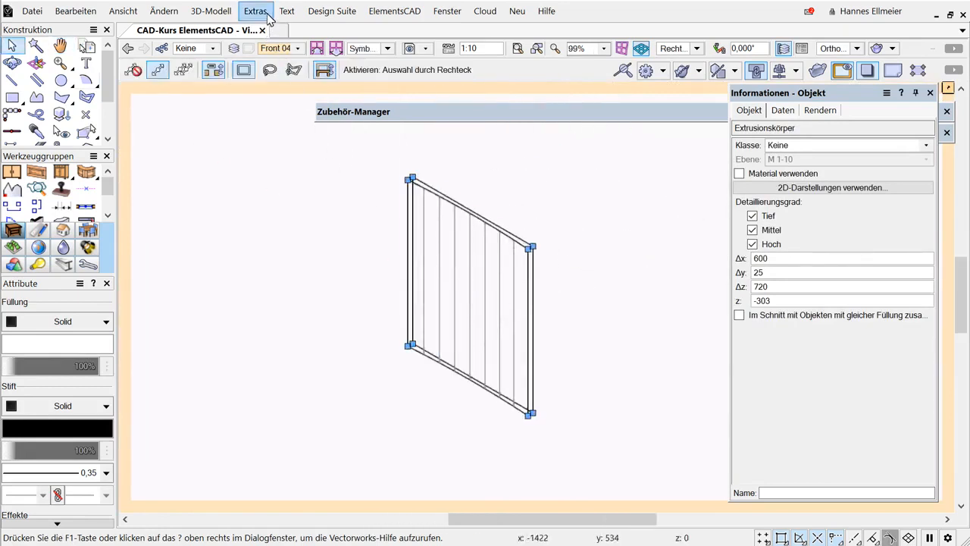
left_click(211, 12)
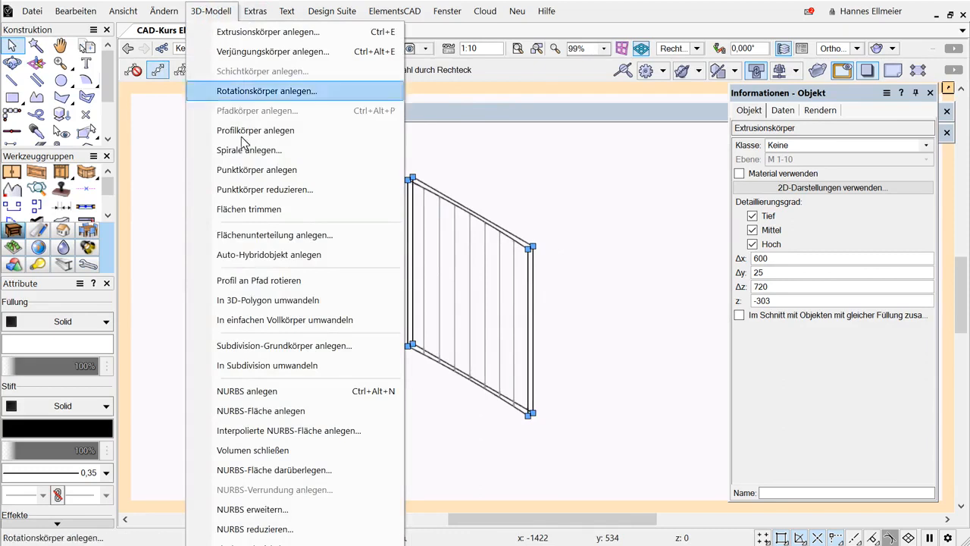
left_click(243, 301)
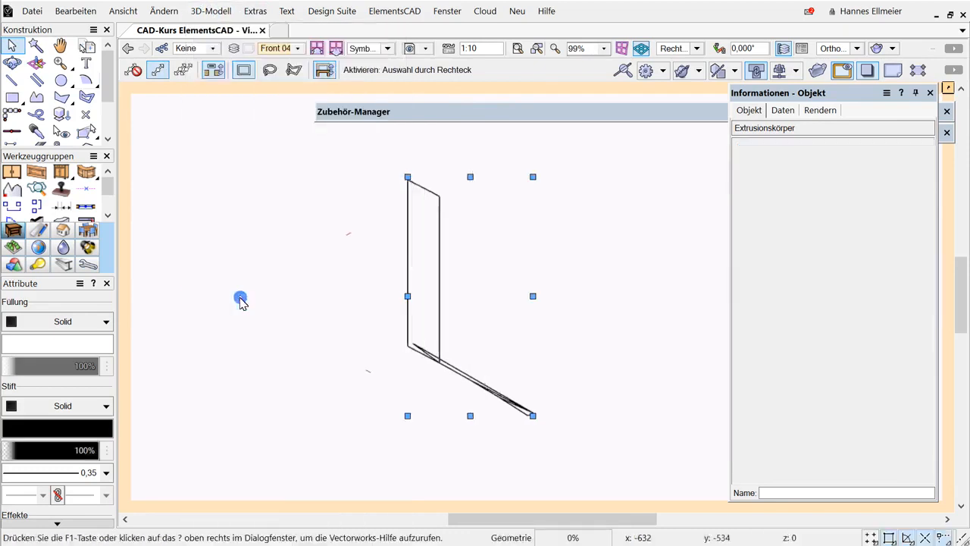
left_click(948, 89)
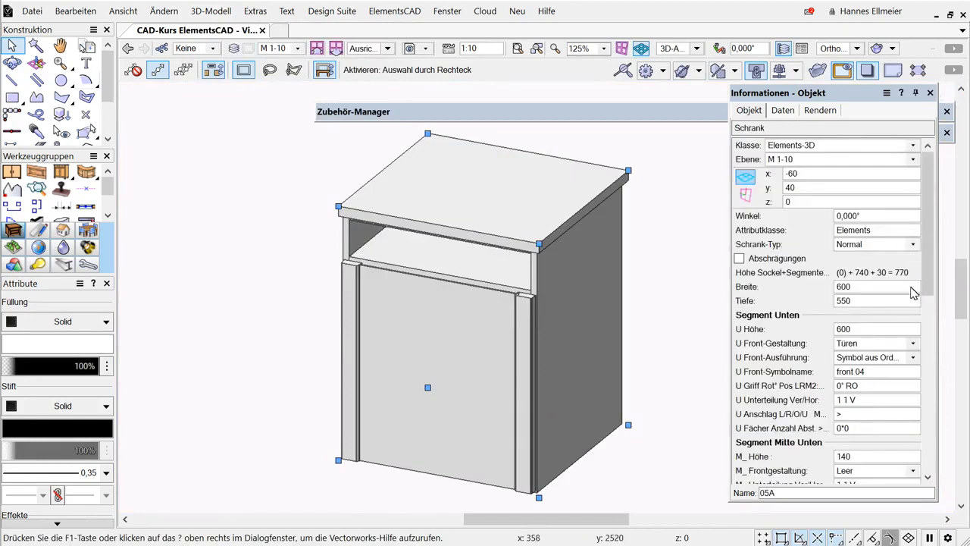
Step: Try Front 04a as the front symbol of the cabinet's lower segment and undo the change
left_click(870, 373)
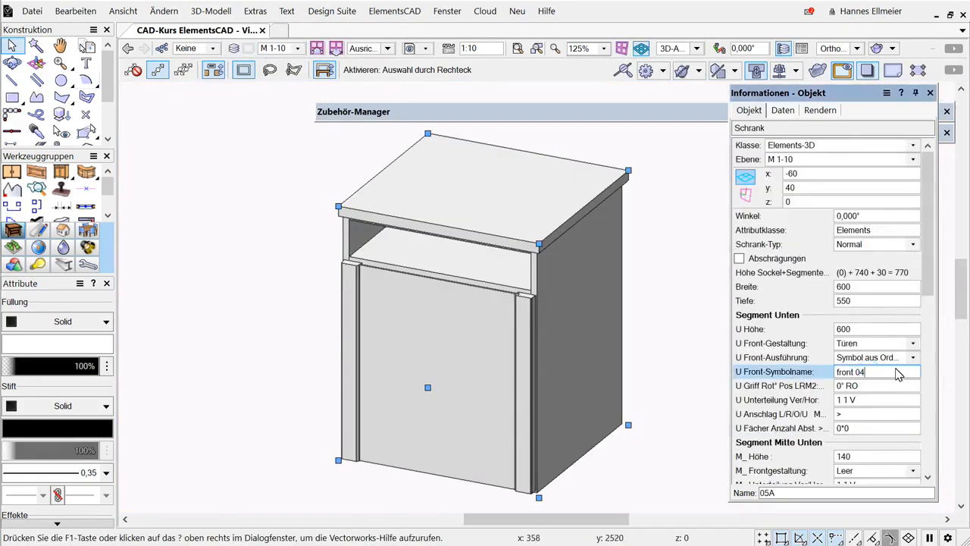
key("Return")
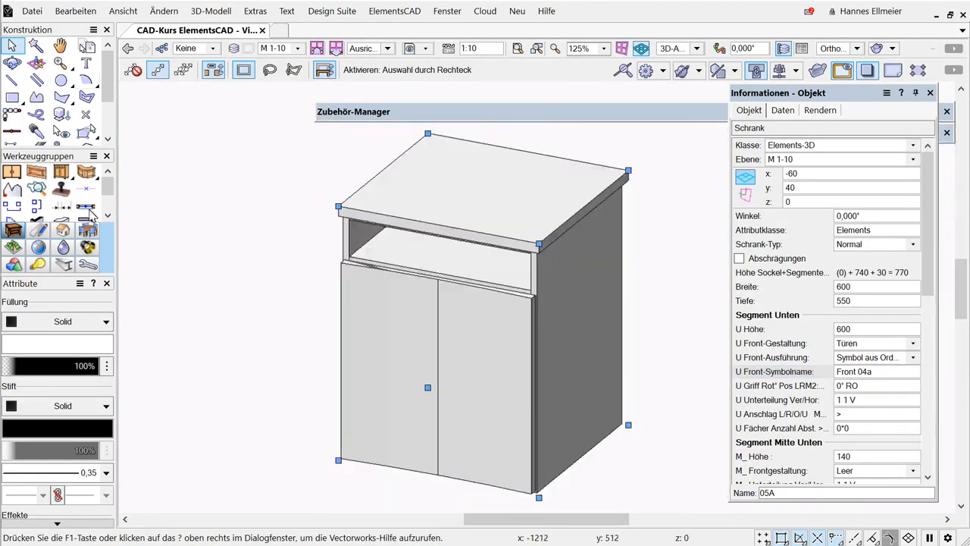
key("ctrl+z")
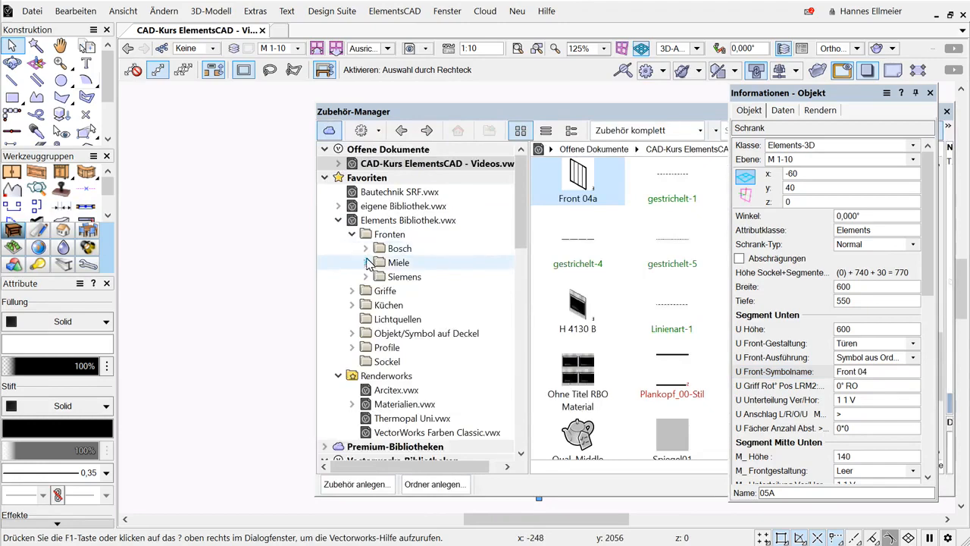
Step: Look up the Miele dishwasher fronts in the Geschirrspüler M. folder and set the lower segment's front symbol to g 8051
left_click(367, 262)
left_click(418, 291)
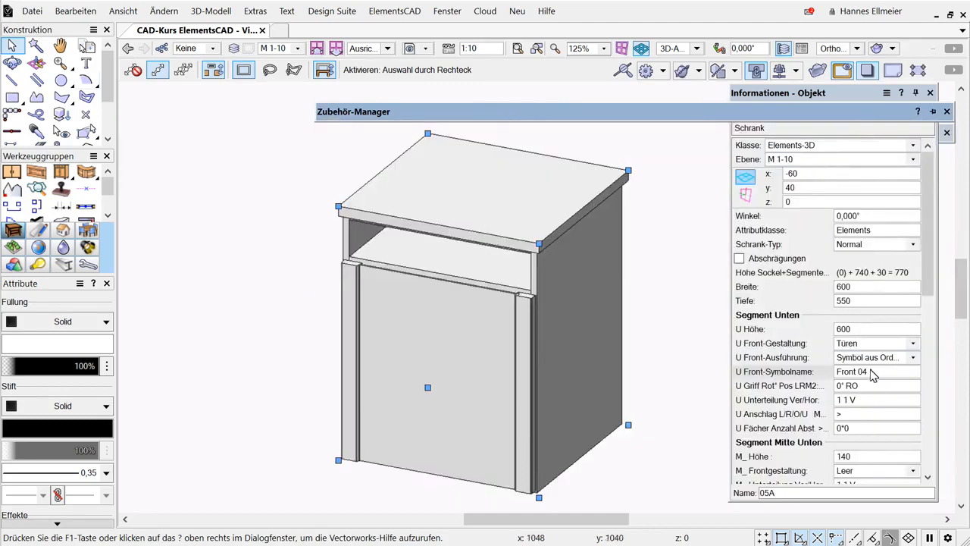
left_click(871, 371)
type("g")
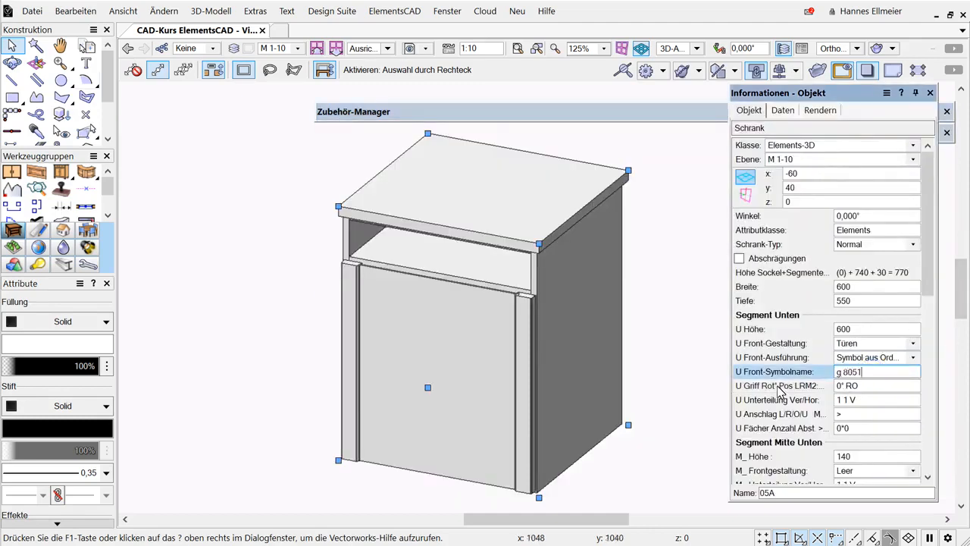
type(" 8051")
key("Return")
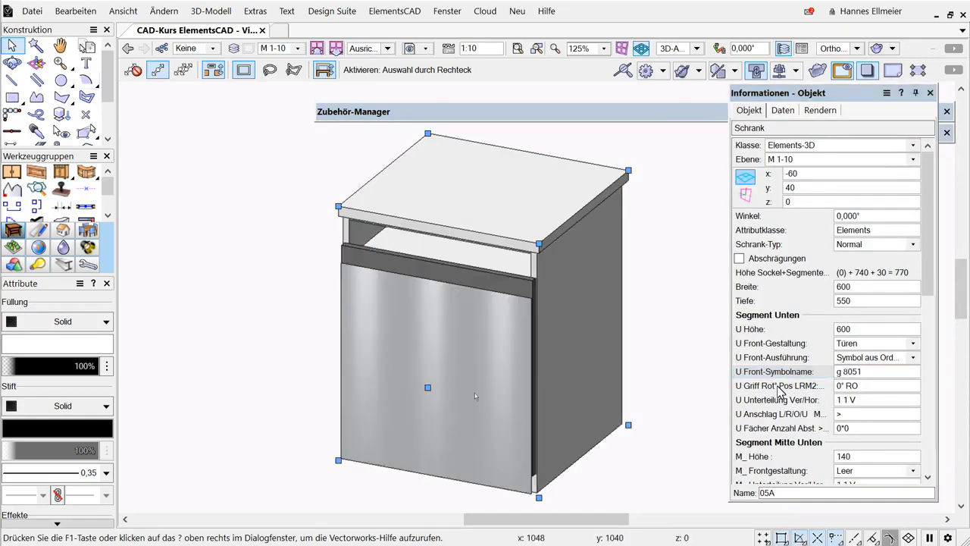
Step: Try a lower segment height of 740 mm with the dishwasher front, and undo the height and front symbol changes
left_click(861, 329)
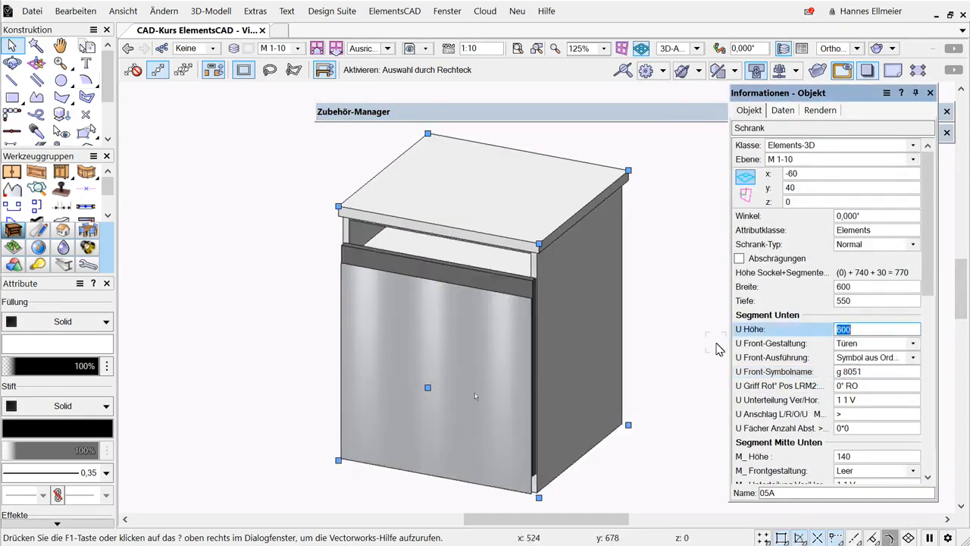
type("740")
key("Return")
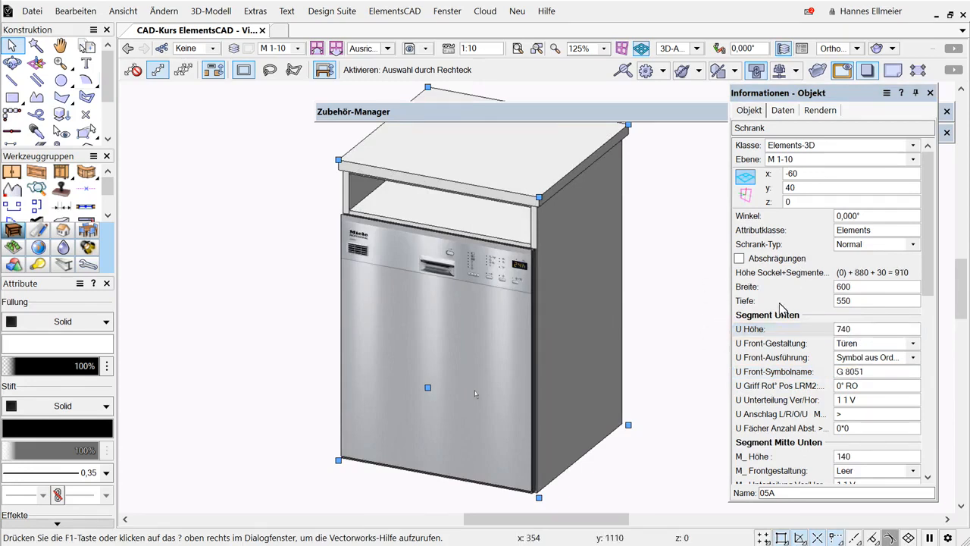
key("ctrl+z")
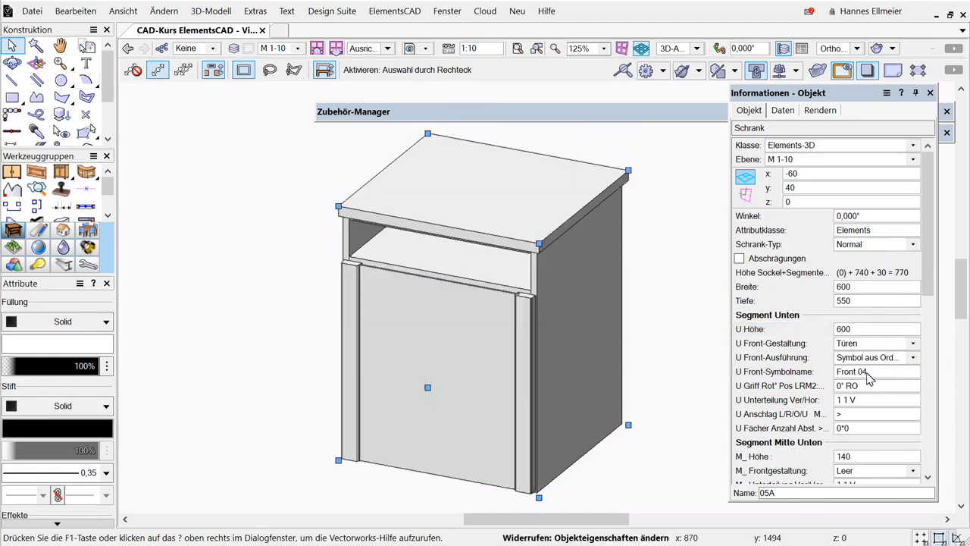
Step: Set the lower segment's front design to Glatt and the cabinet's plinth type to Symbol aus Ordner "Sockel"
left_click(875, 357)
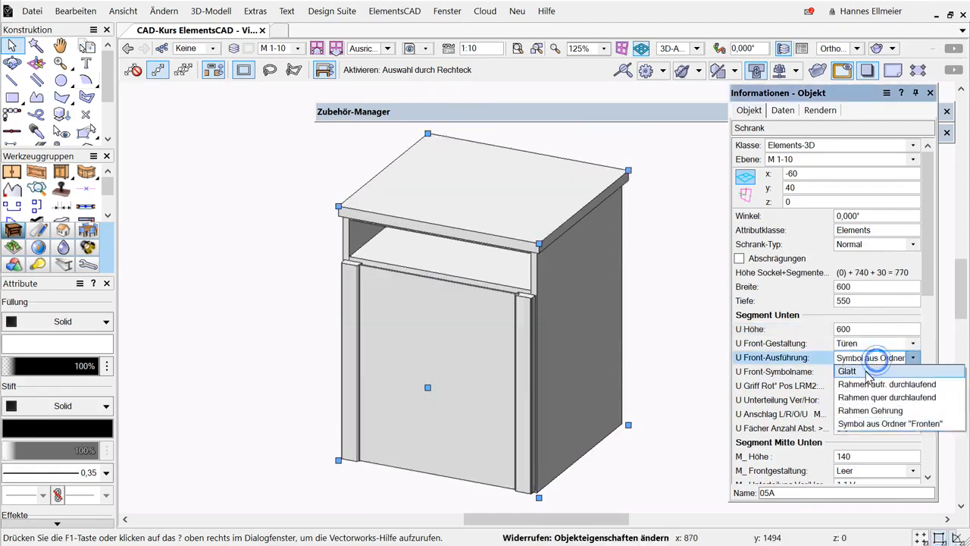
left_click(648, 296)
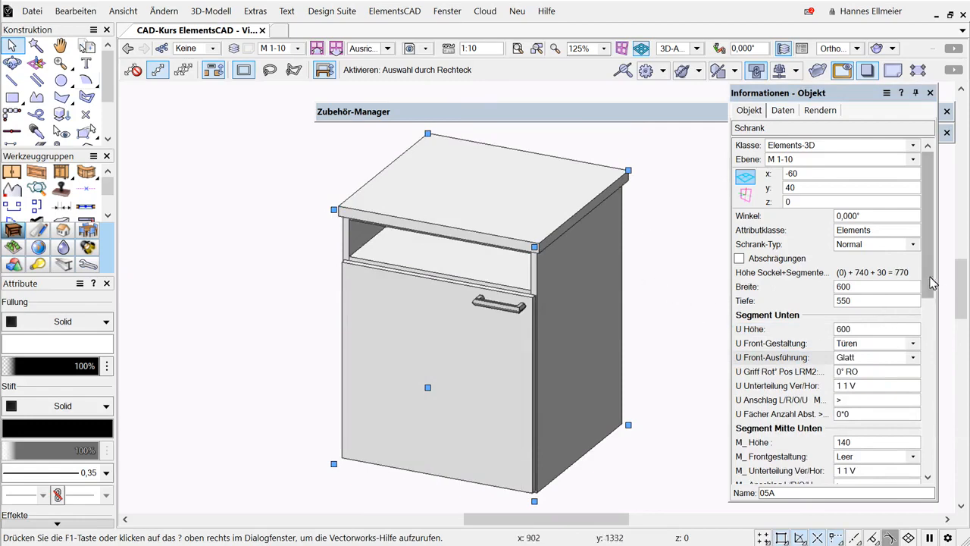
left_click_drag(932, 281, 939, 451)
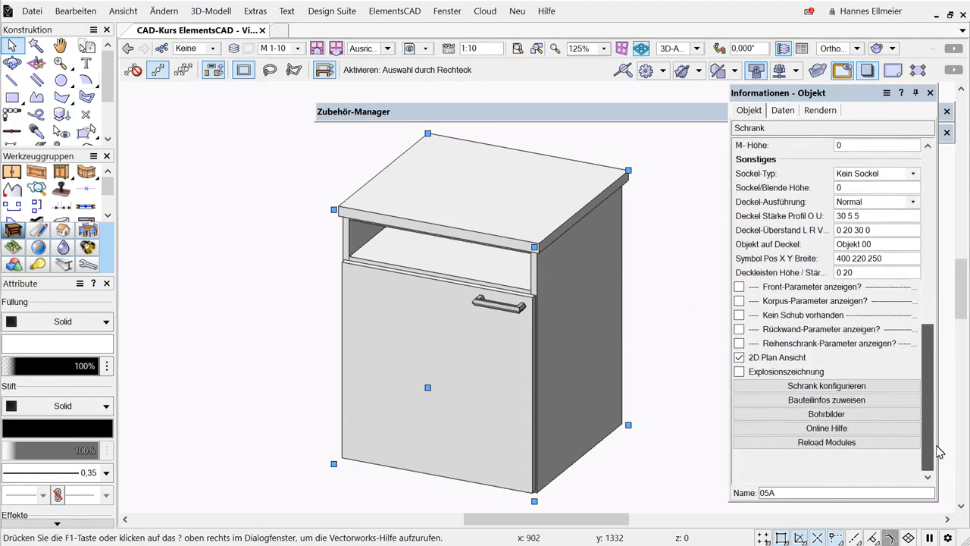
left_click(913, 174)
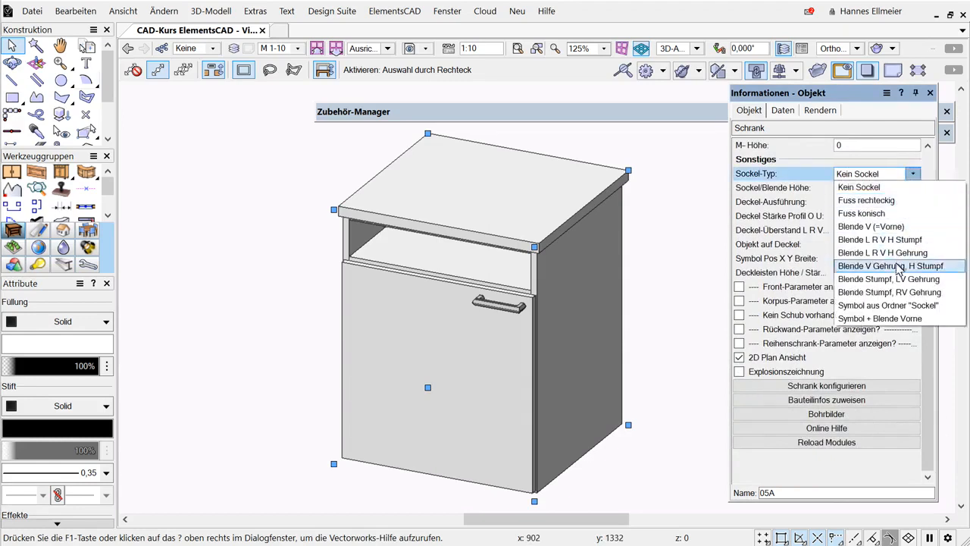
left_click(898, 306)
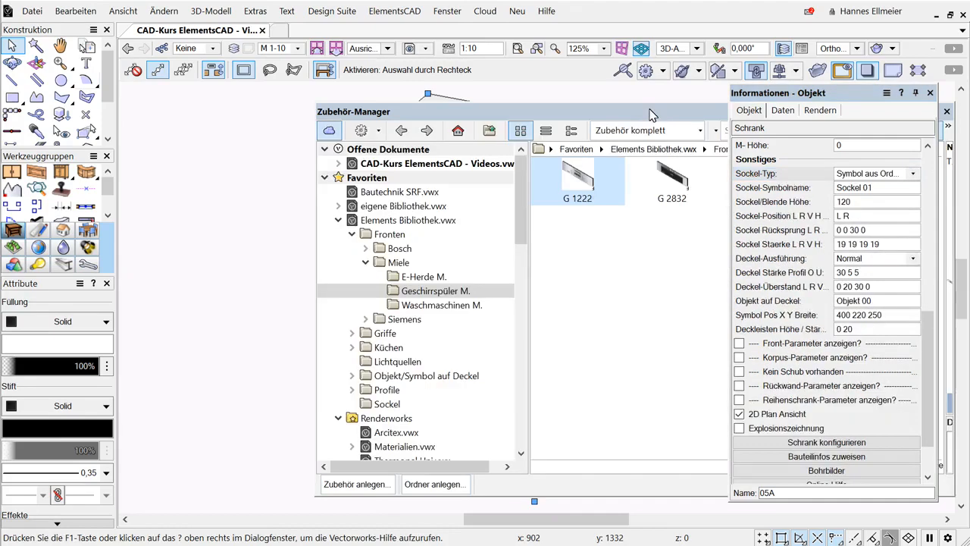
Step: Look up the feet in the library's Sockel folder and set the plinth symbol to Sockel 06, declining the symbol's own plinth height
left_click_drag(519, 220, 523, 260)
left_click(395, 278)
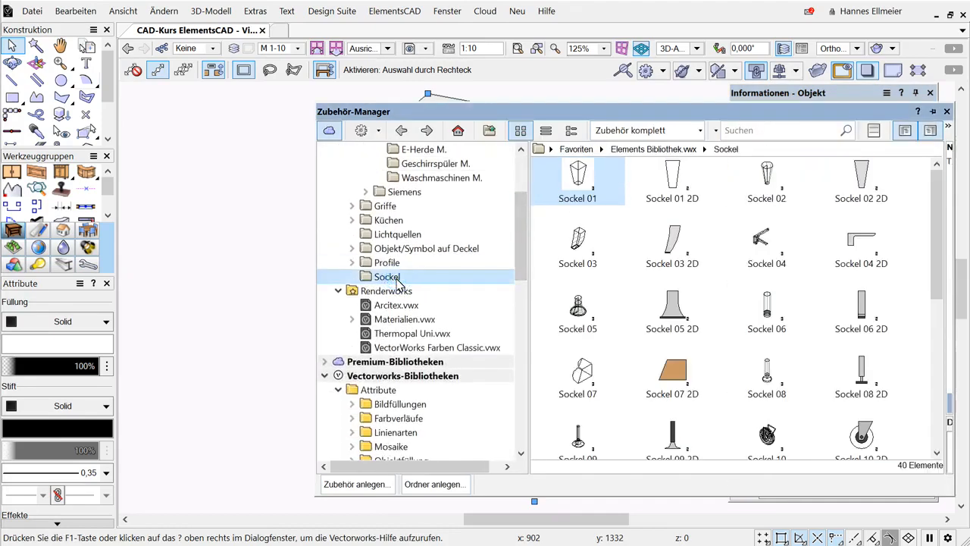
left_click(765, 309)
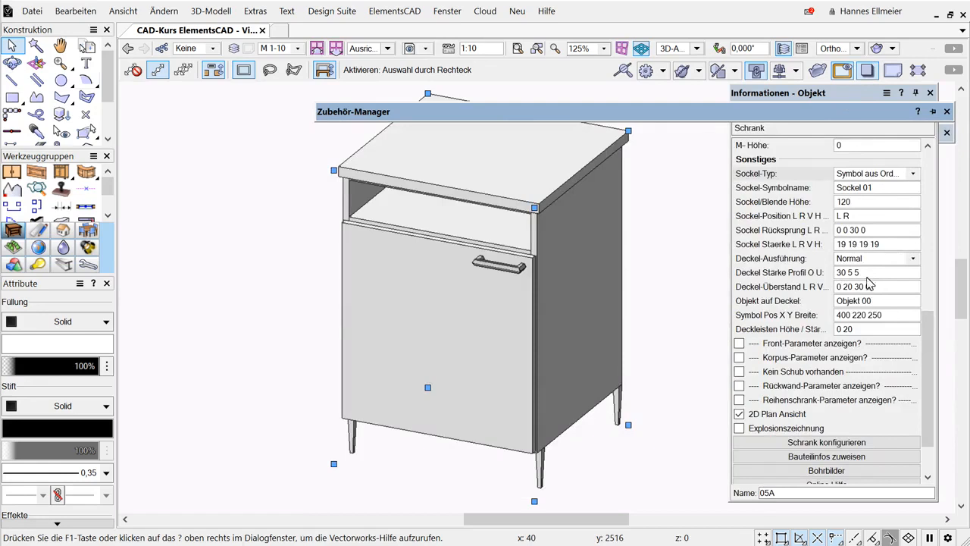
left_click(868, 190)
left_click_drag(868, 190, 889, 193)
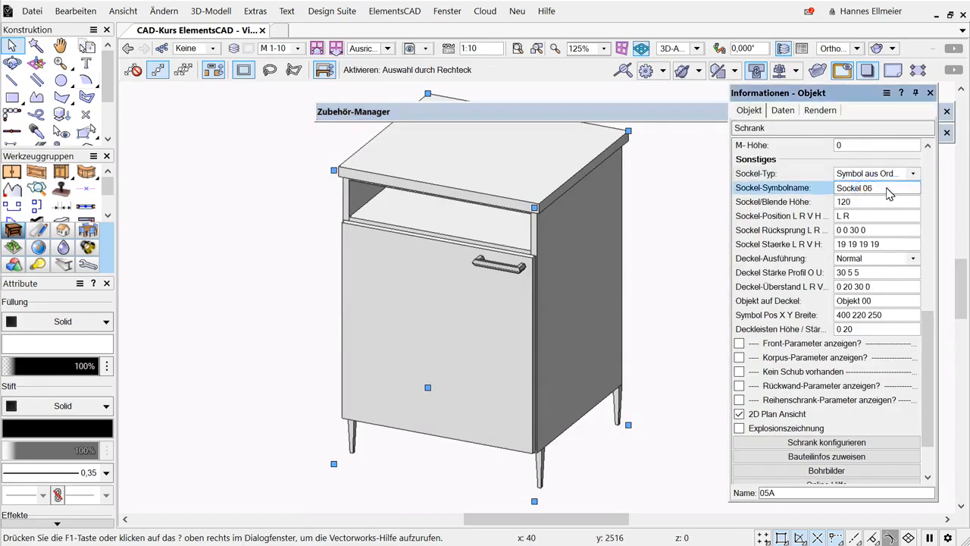
type("6")
key("Return")
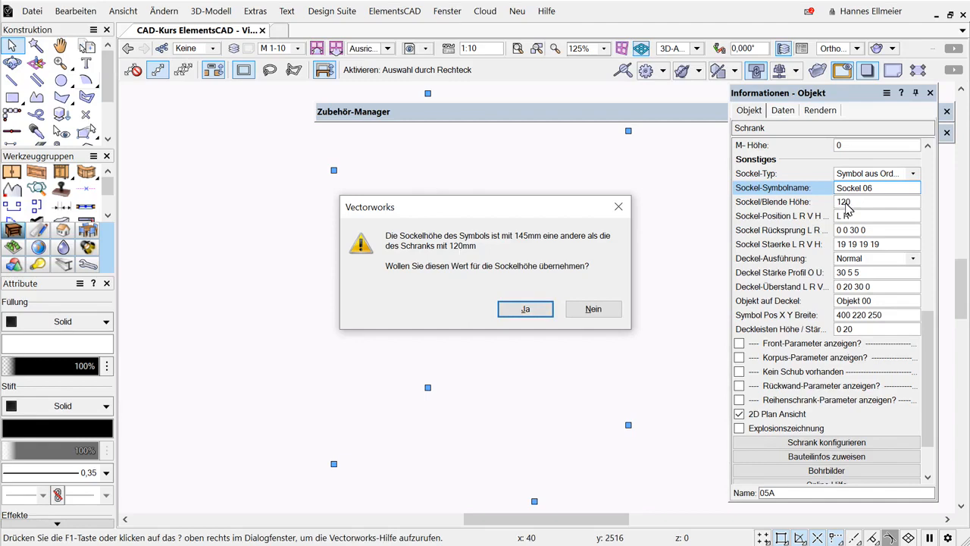
left_click(604, 313)
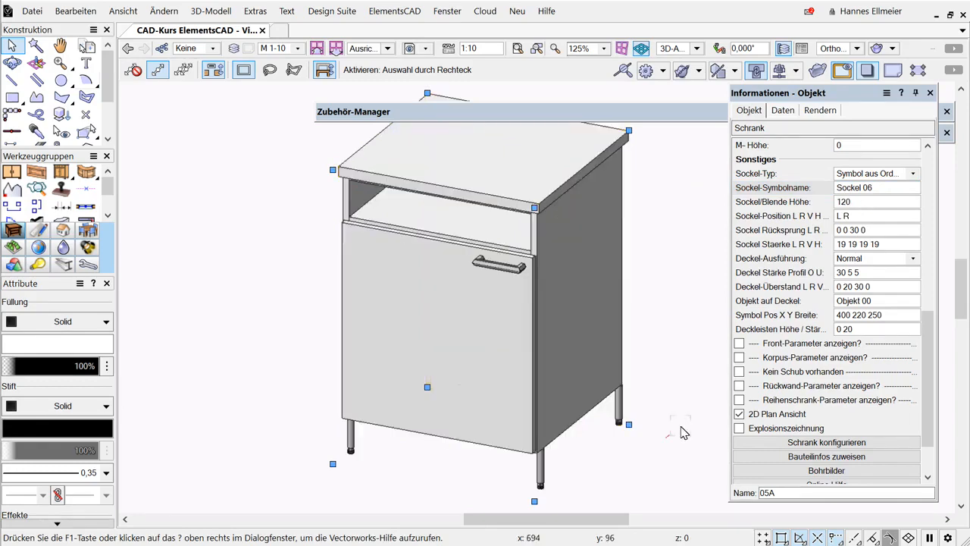
scroll(628, 449, "up", 5)
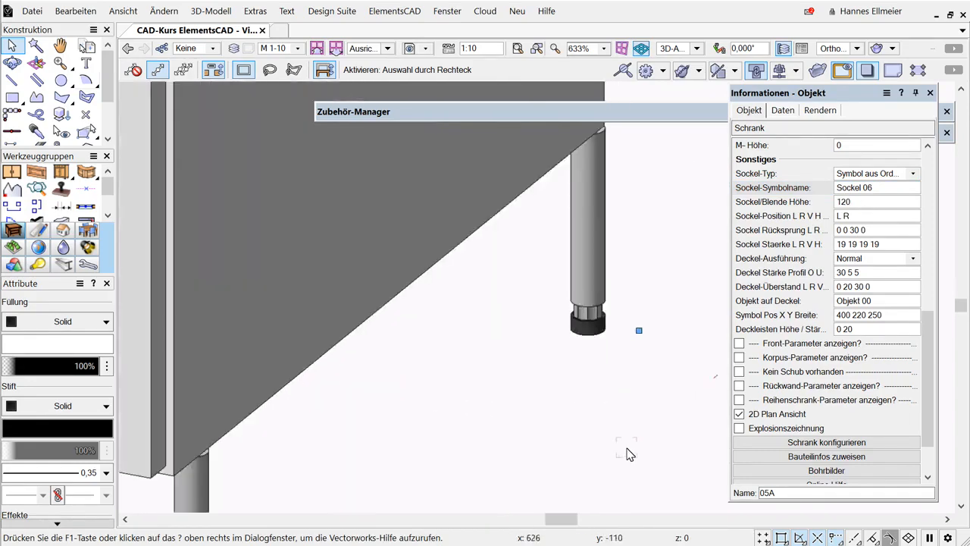
left_click(128, 48)
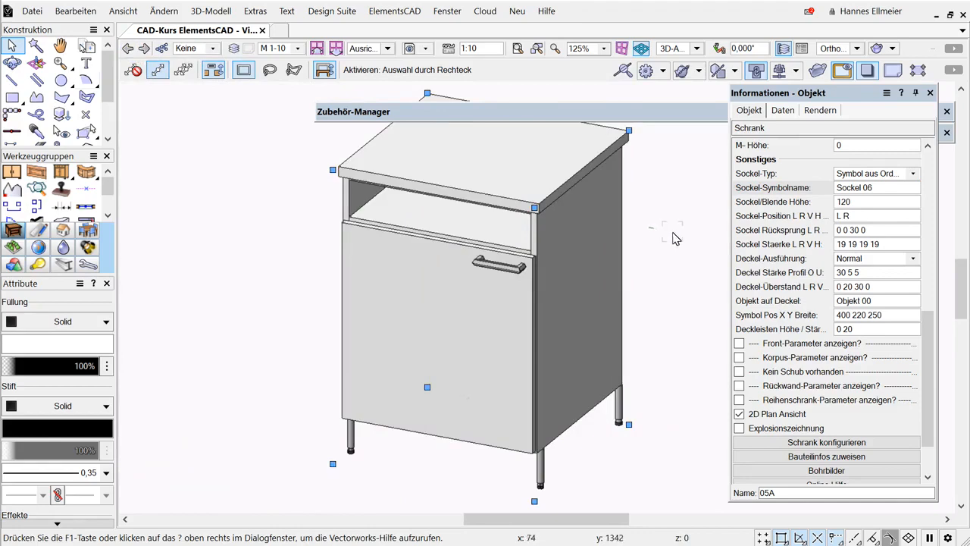
Step: Set the design of the cabinet's top panel (Deckel-Ausführung) to Symbol aus Ordner "Anleimer"
middle_click_drag(648, 144, 689, 316)
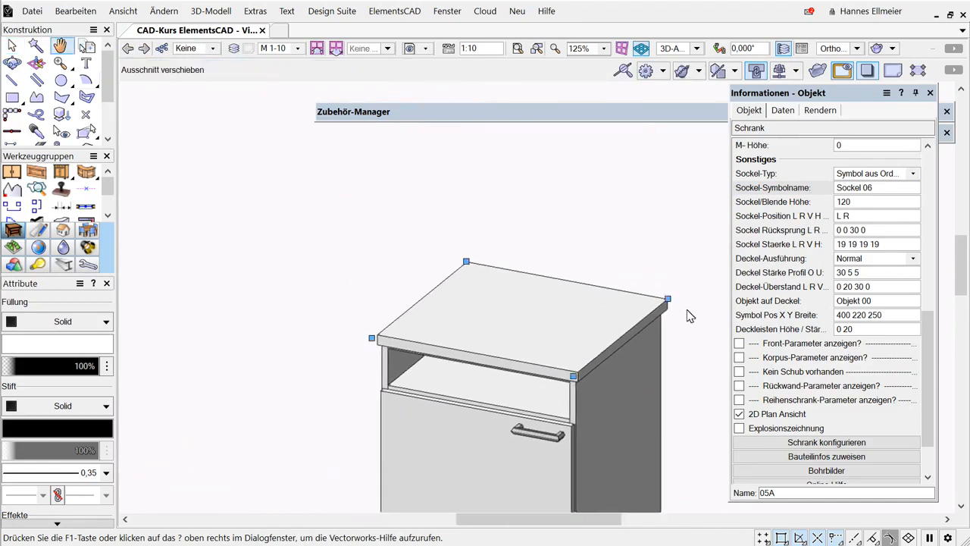
scroll(686, 356, "up", 2)
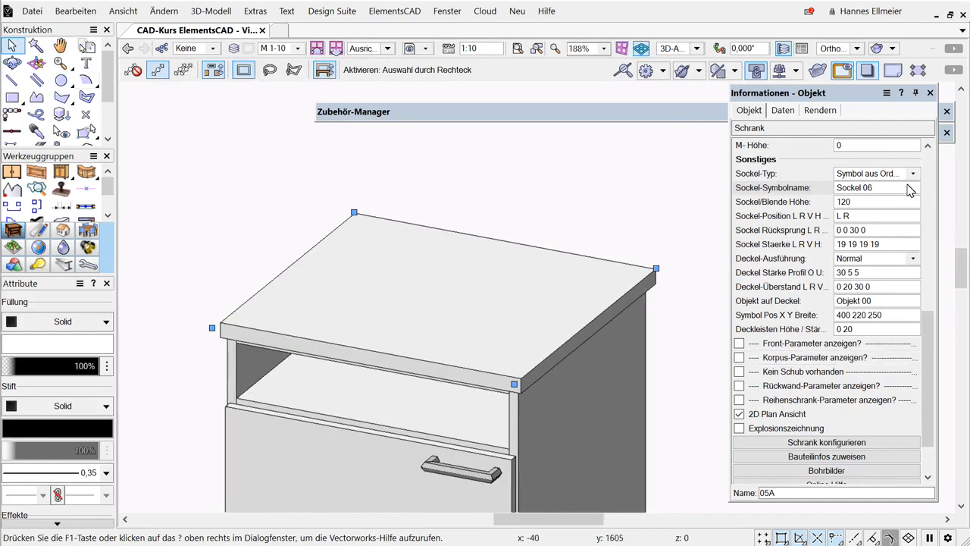
left_click(913, 258)
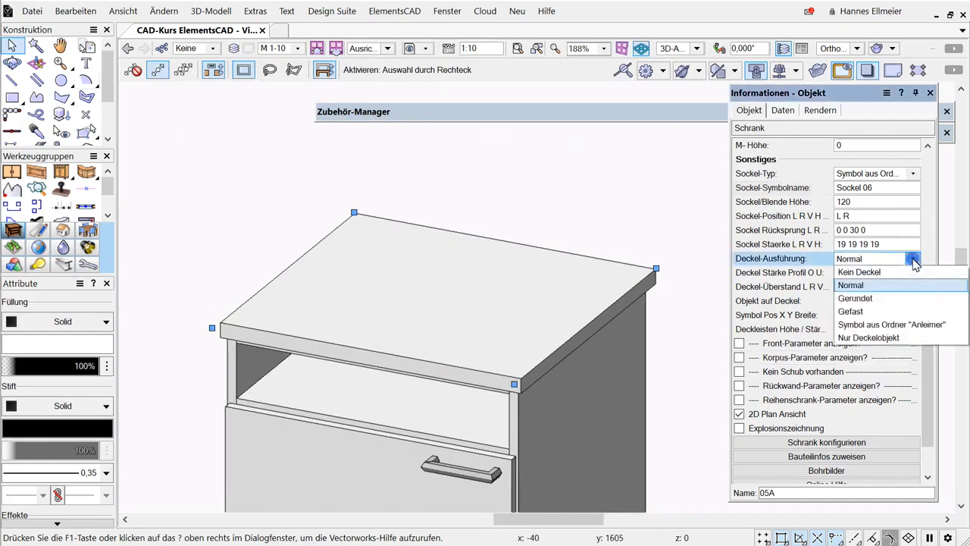
left_click(909, 326)
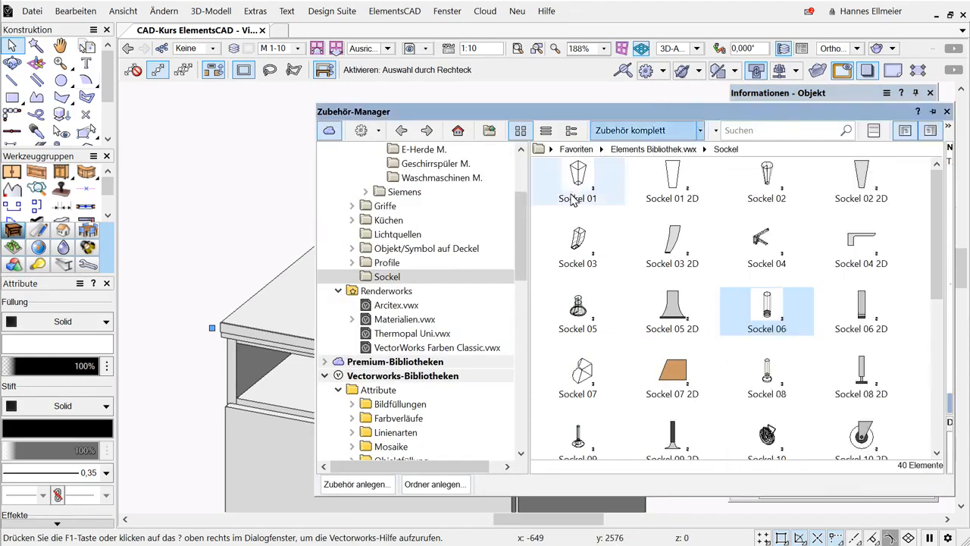
Step: Look up the edge profiles in the library's Profile > Anleimer > Anleimer 40/15mm folder and select Anleimer 74
scroll(524, 223, "up", 2)
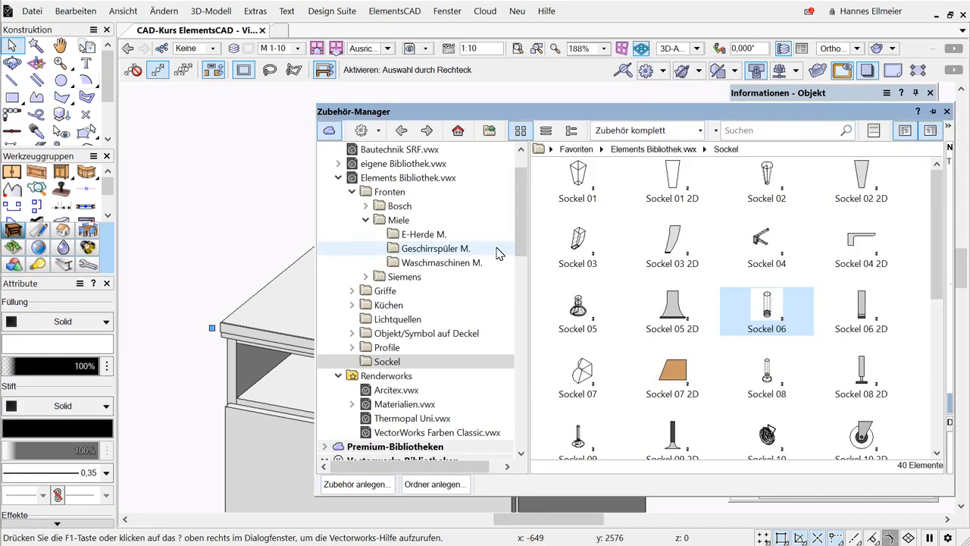
left_click(351, 347)
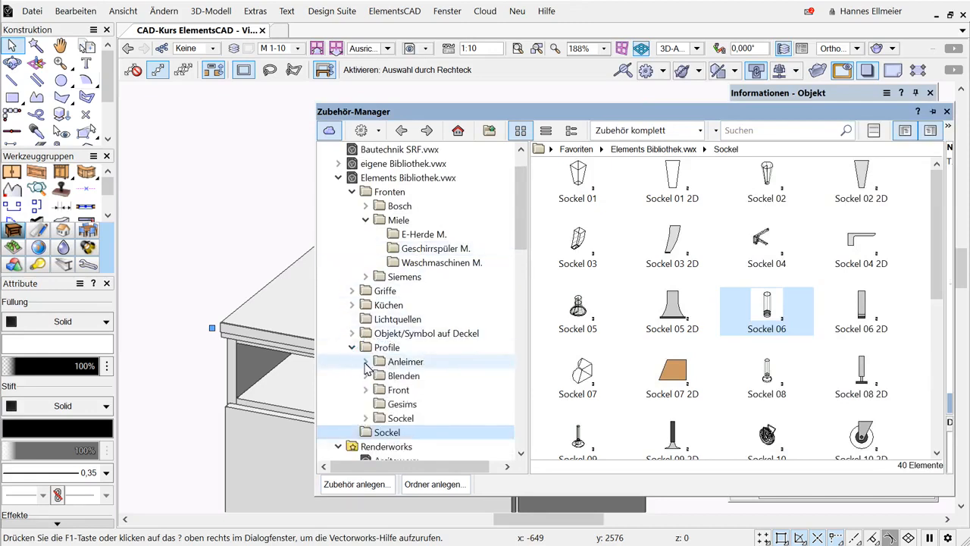
left_click(366, 362)
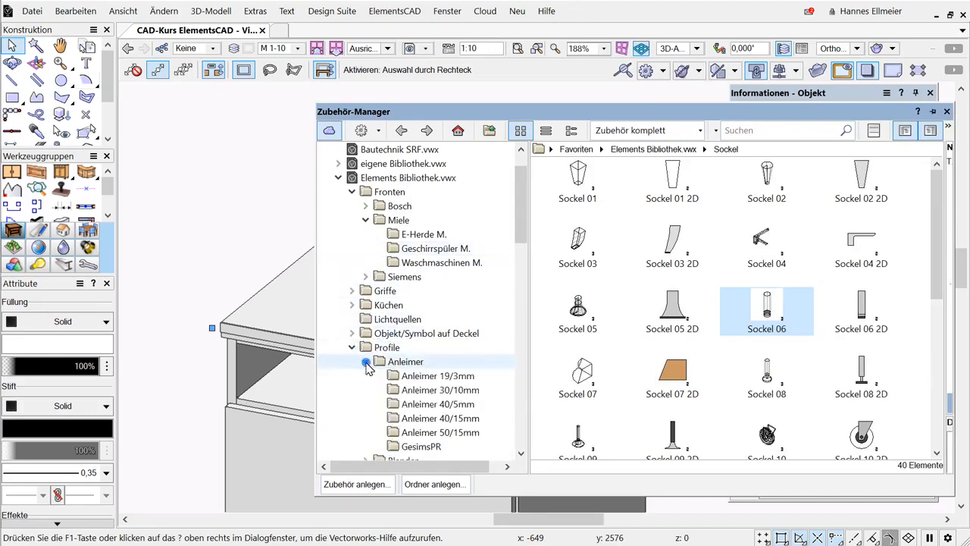
left_click(417, 419)
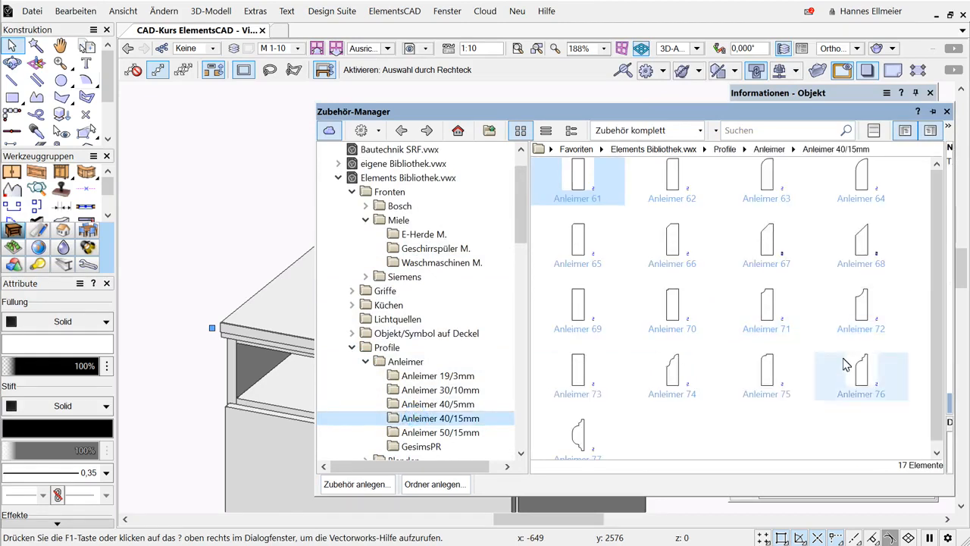
left_click(681, 377)
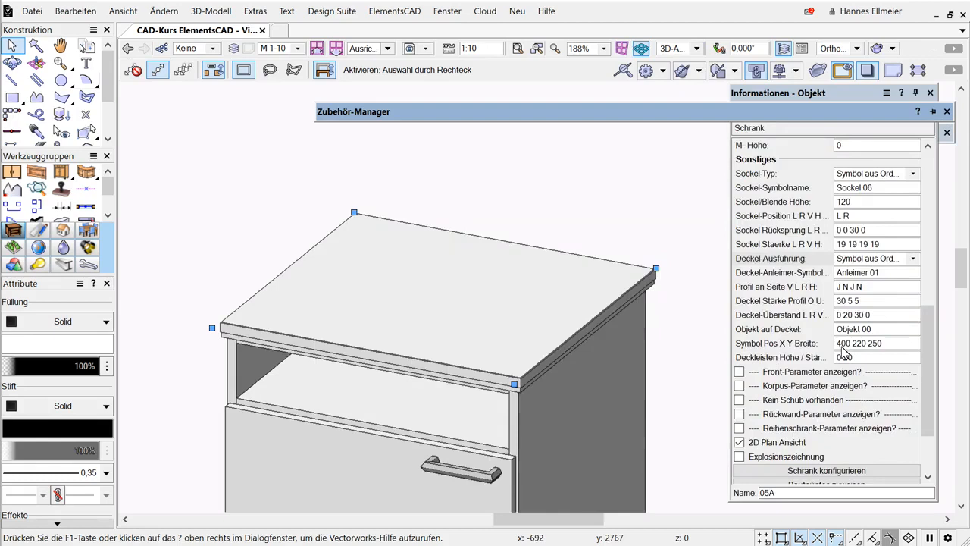
Step: Set the top panel's thickness to 40 (Deckel Stärke Profil O U: 40 5 5) and its edge symbol to Anleimer 74
left_click(843, 301)
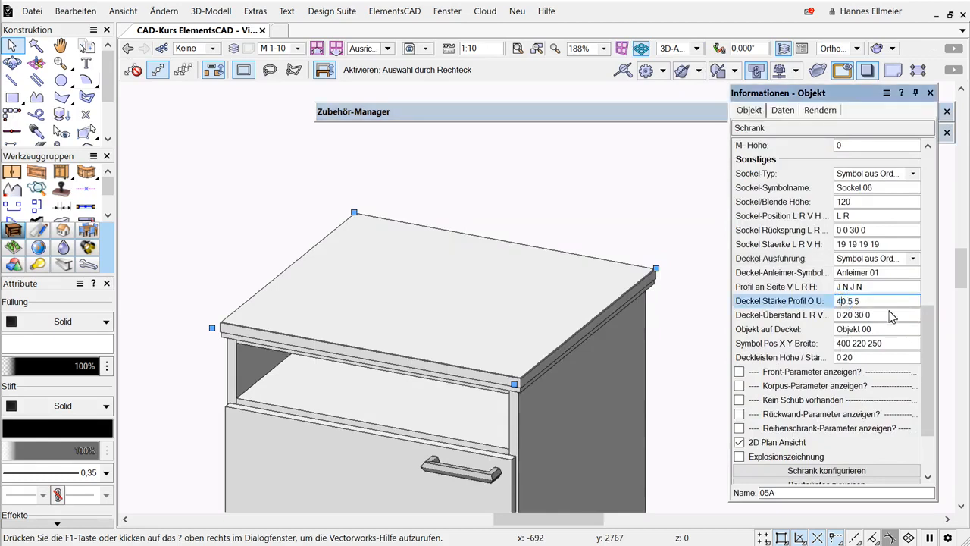
key("Return")
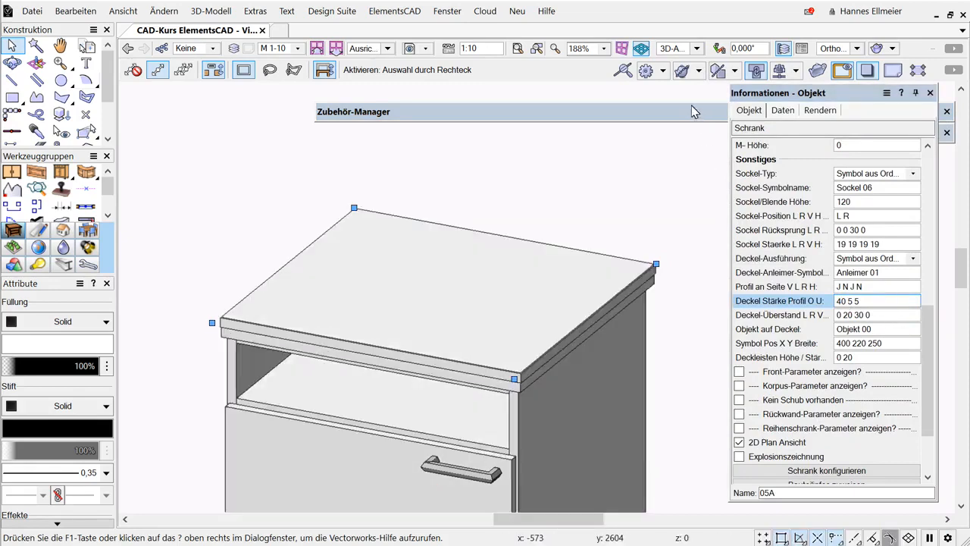
mouse_move(689, 112)
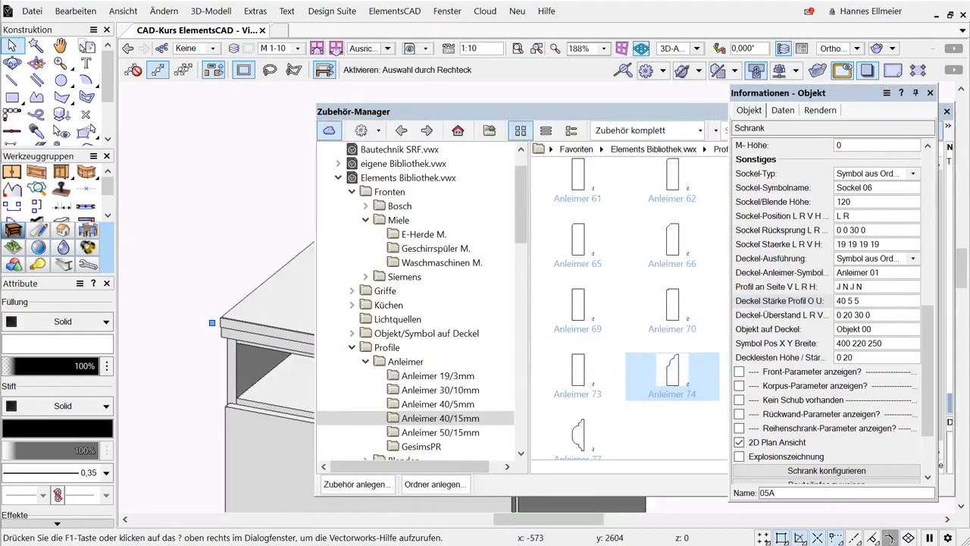
double_click(871, 273)
type("74")
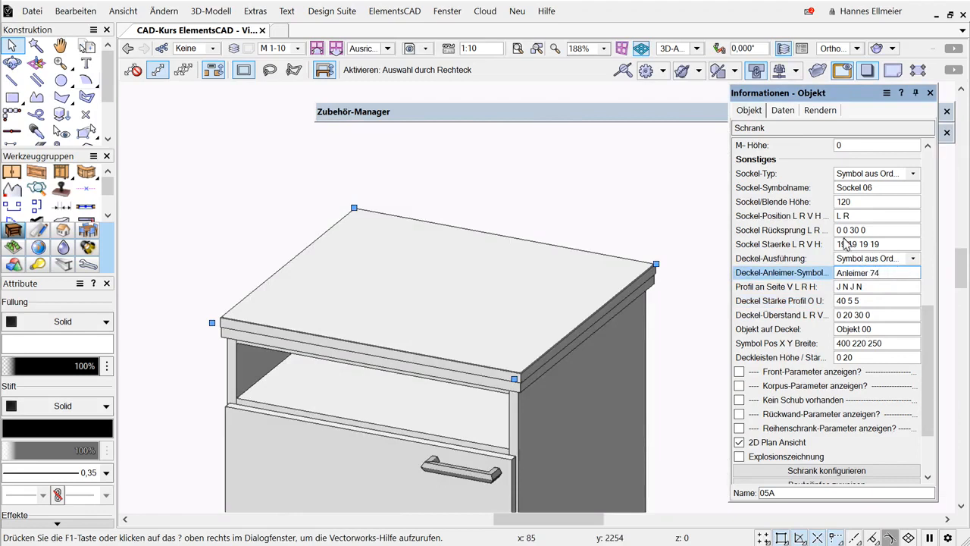
key("Return")
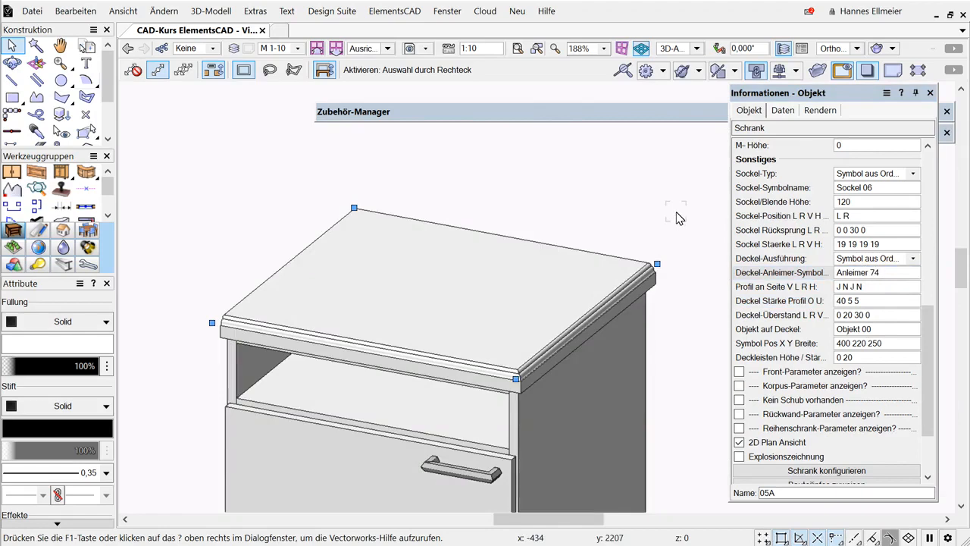
Step: Find the Anleimer 74 symbol among the current document's resources and open its 2D representation for editing
mouse_move(690, 121)
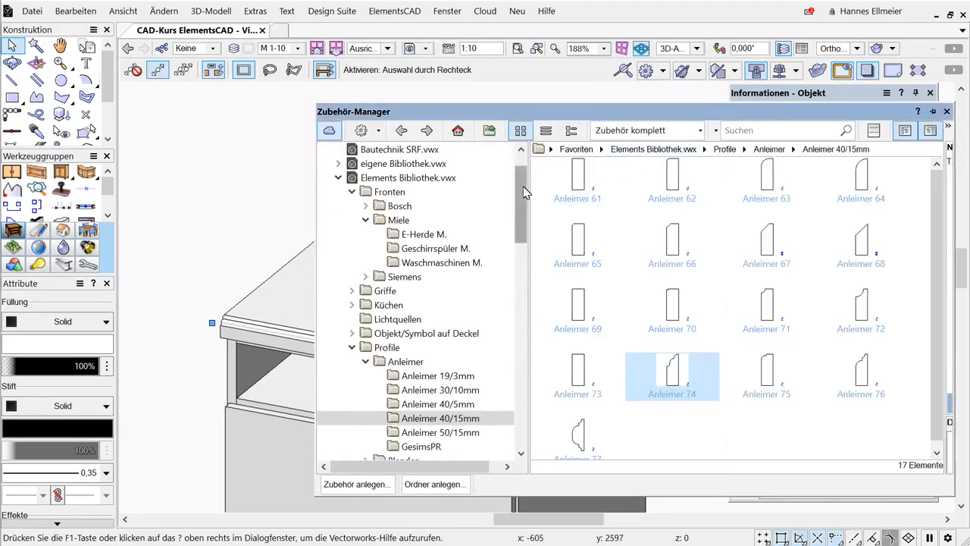
left_click_drag(520, 190, 523, 169)
left_click(413, 164)
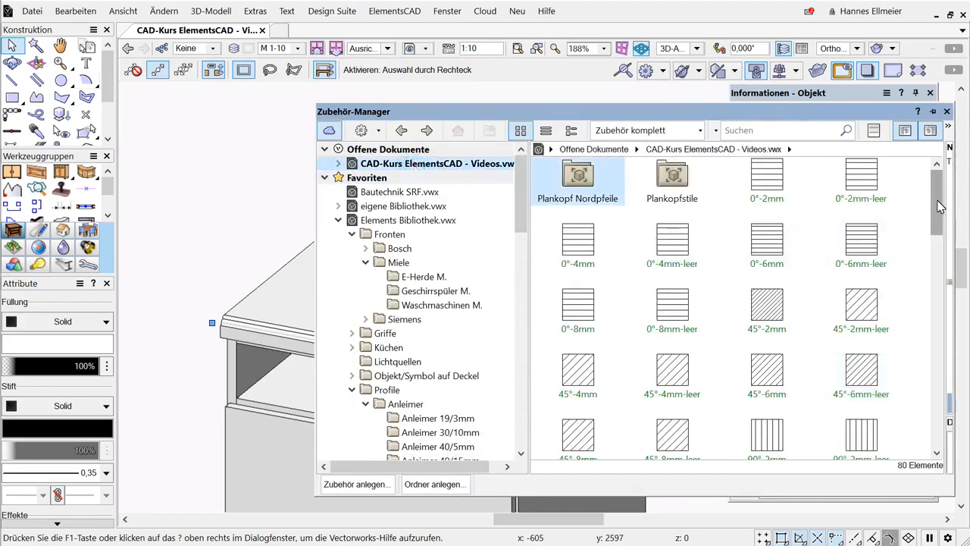
left_click_drag(938, 204, 953, 345)
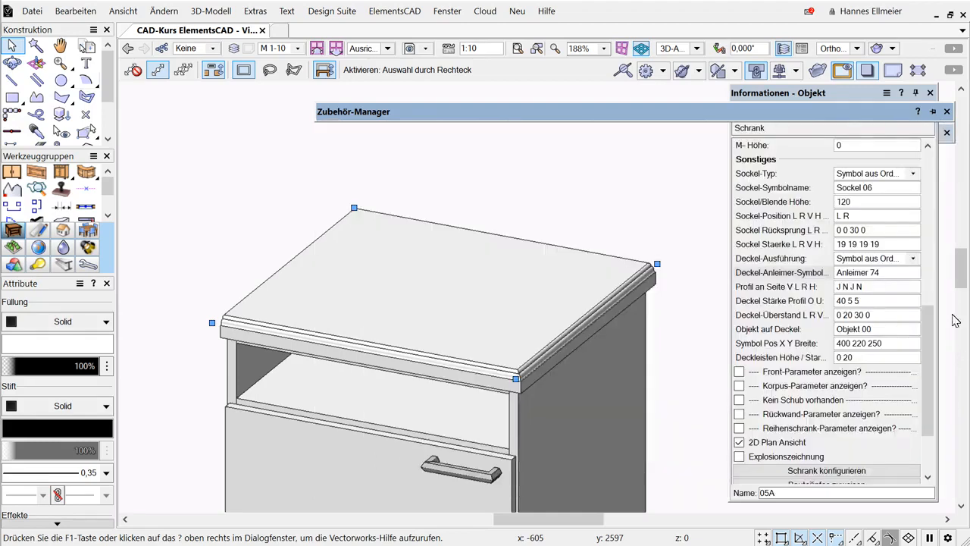
mouse_move(935, 112)
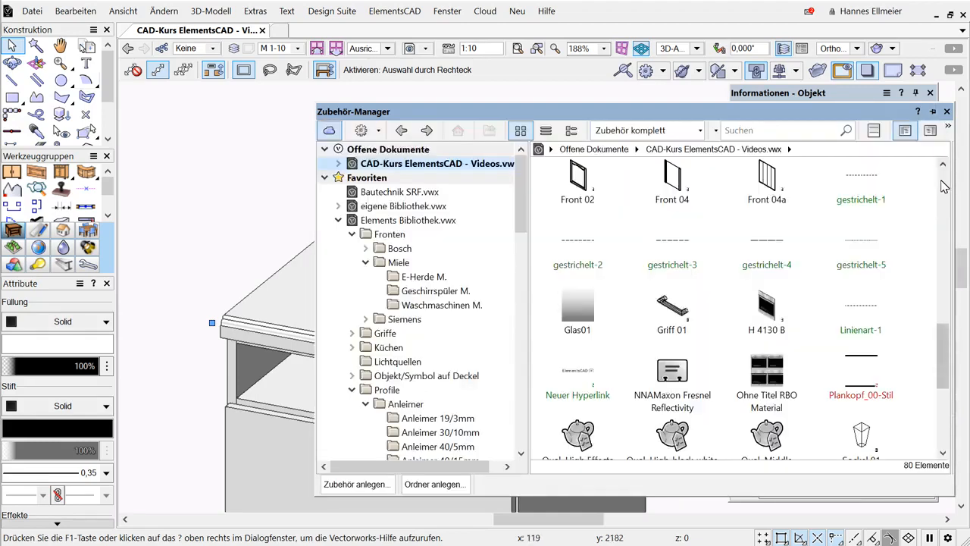
left_click(943, 186)
left_click(576, 292)
right_click(576, 291)
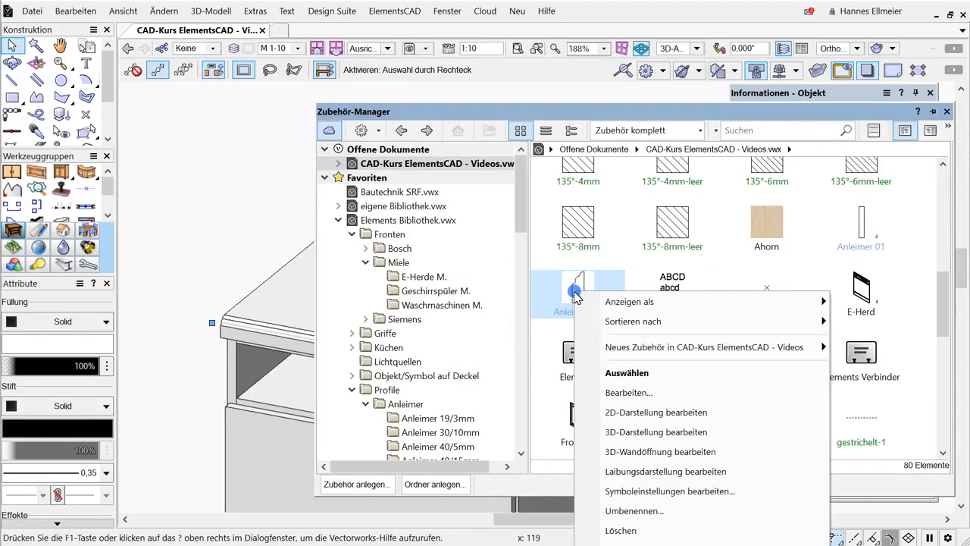
left_click(633, 418)
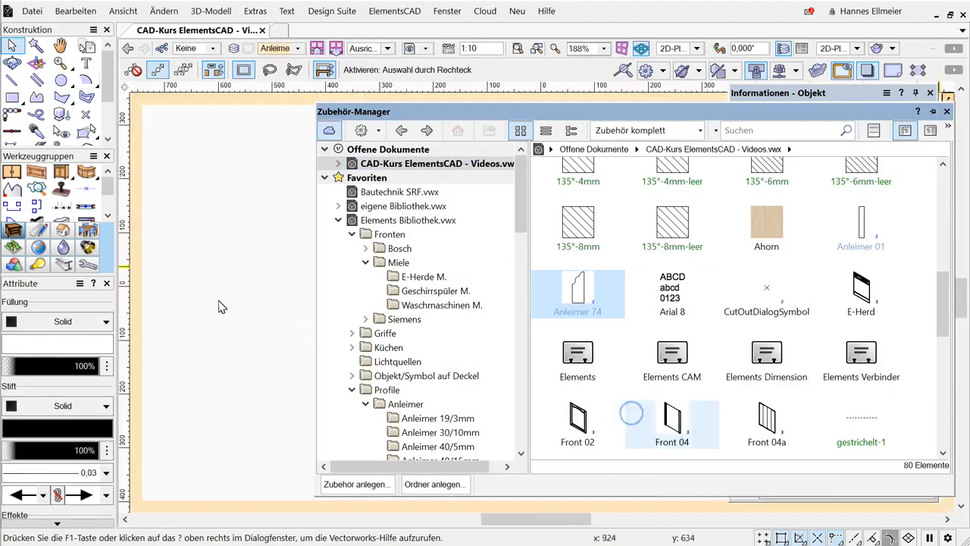
scroll(546, 309, "up", 5)
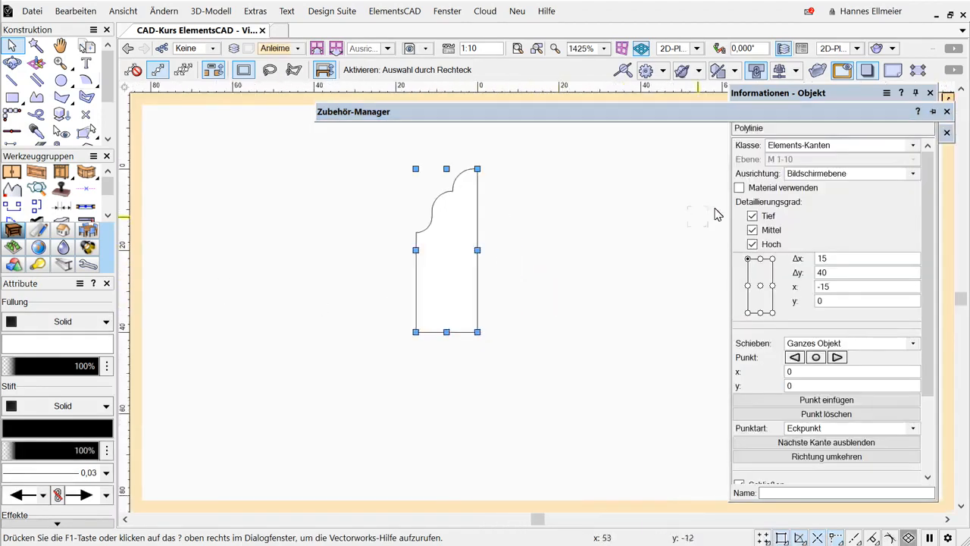
left_click(792, 93)
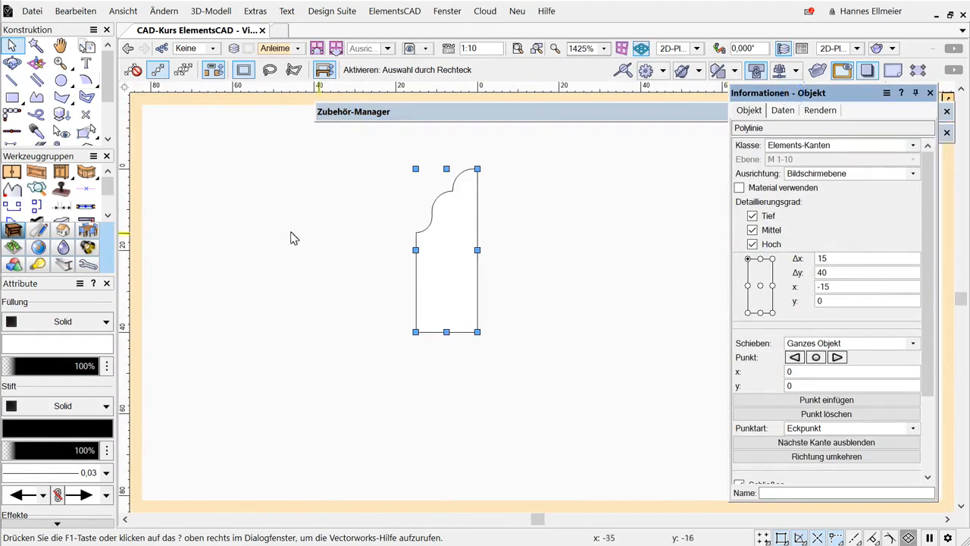
Step: Draw a circle of about 4 mm radius centred on the straight outer edge of the profile, below the moulding
left_click(60, 80)
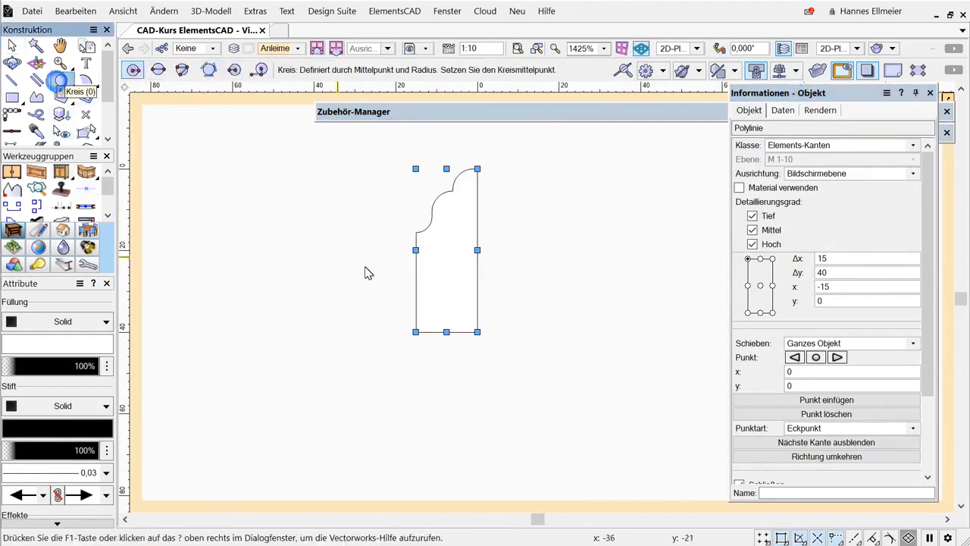
left_click(416, 282)
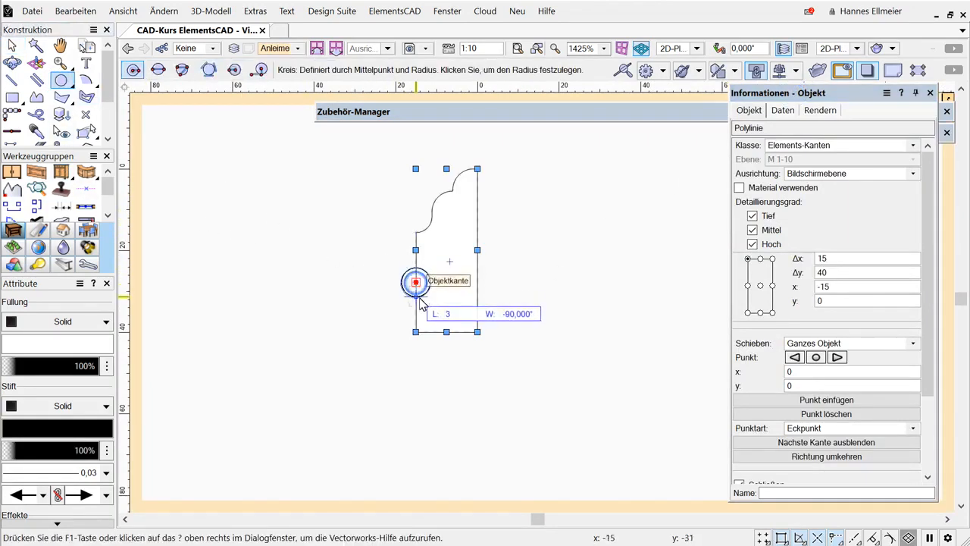
left_click(419, 300)
key("x")
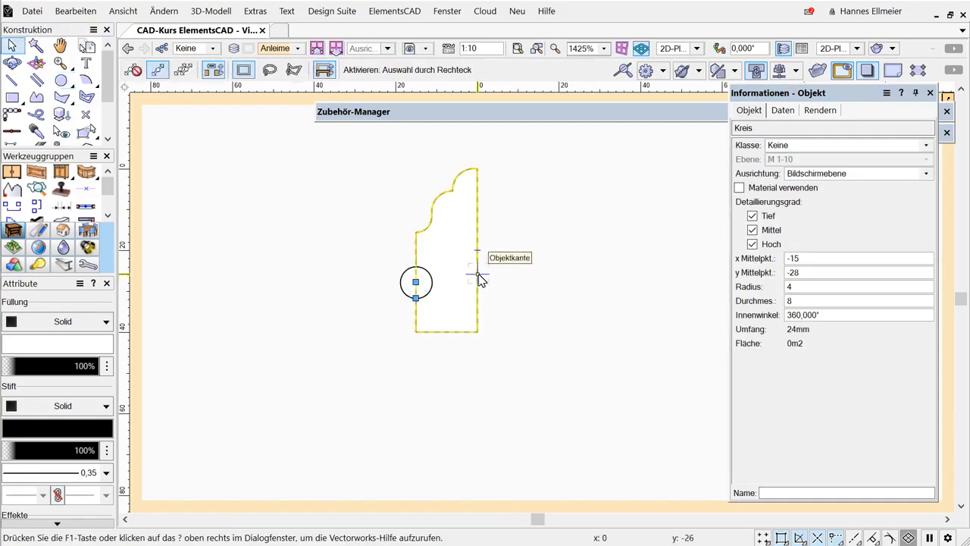
Step: Cut the circle out of the profile outline with Schnittfläche löschen, delete the circle and exit symbol editing
left_click(478, 278, "shift")
right_click(478, 277)
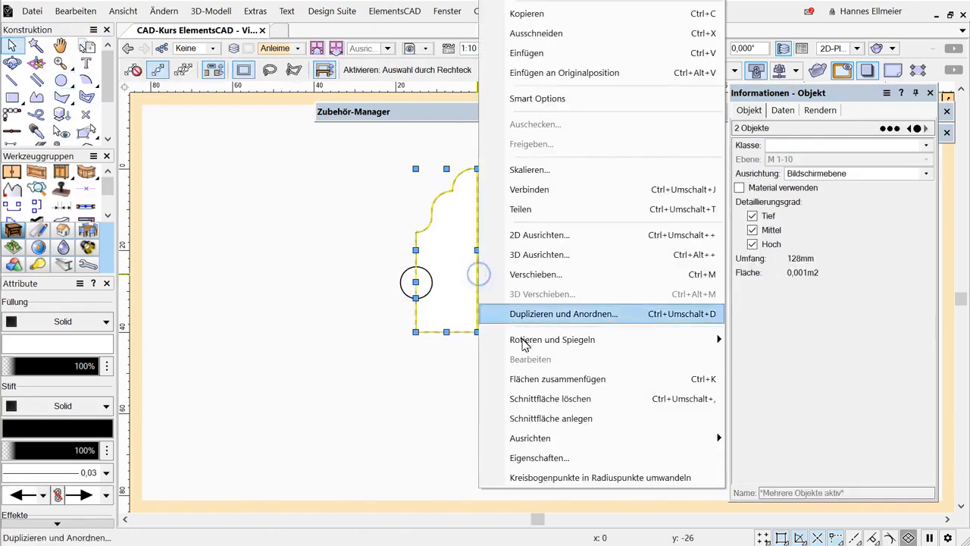
left_click(550, 398)
key("Delete")
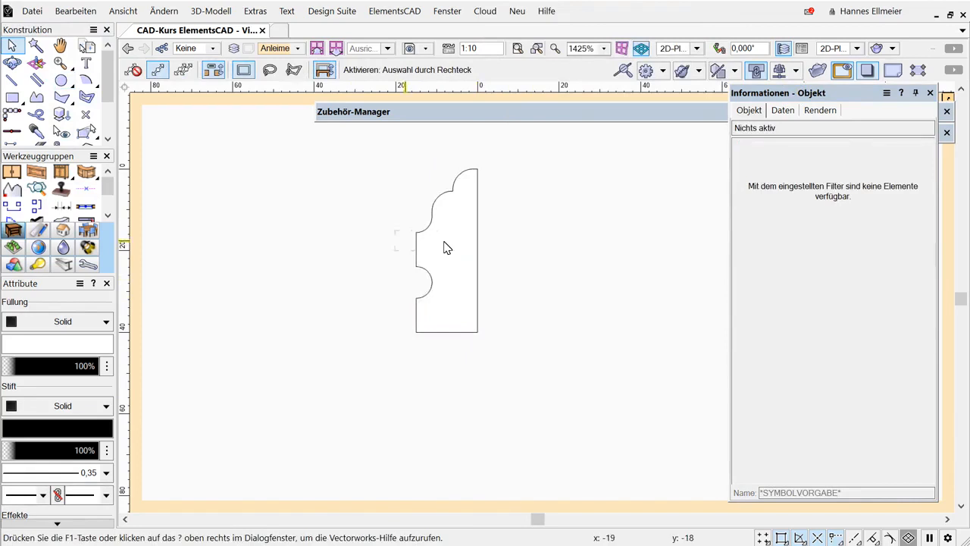
left_click(948, 96)
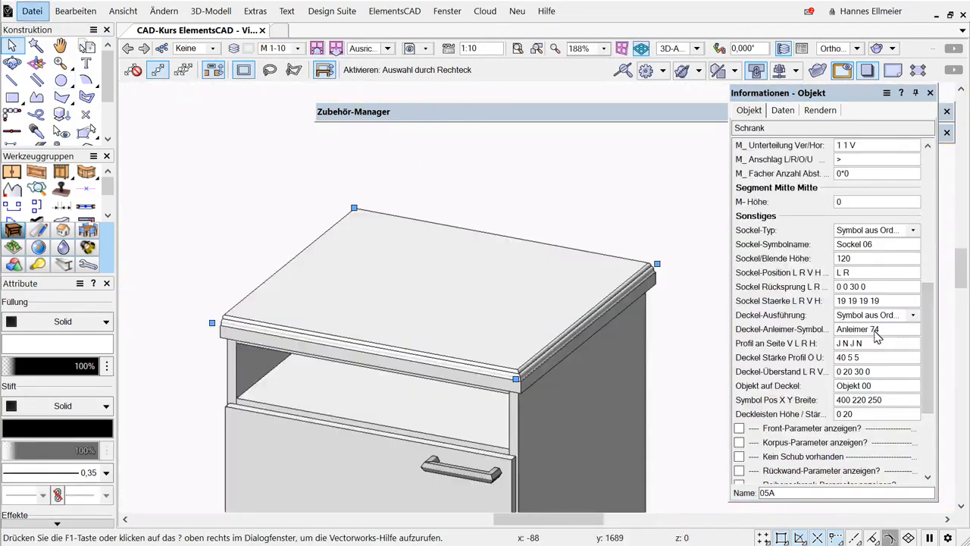
Step: Try to refresh the cabinet's top panel by re-entering Anleimer 74 as its edge symbol
left_click(874, 334)
double_click(878, 331)
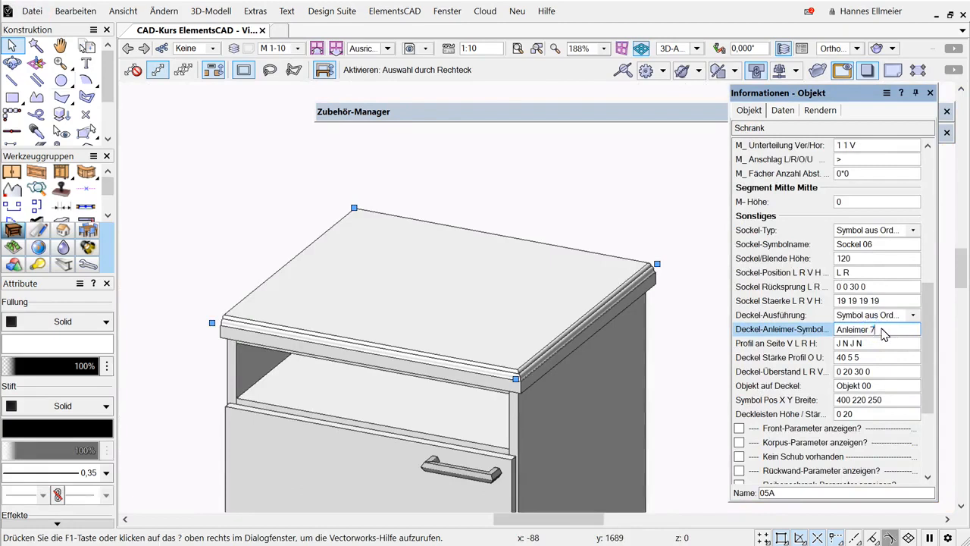
key("Return")
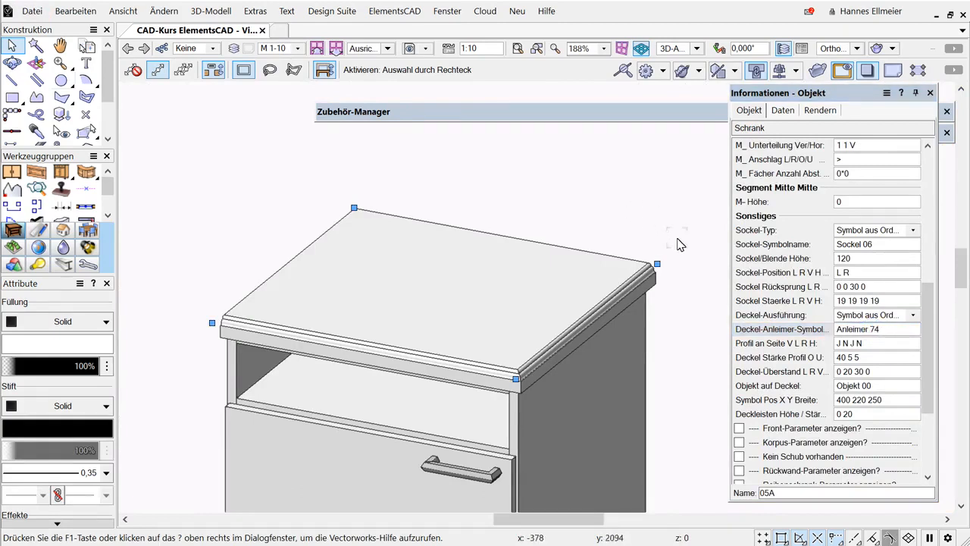
Step: Update the cabinet with the ElementsCAD Schrank command to apply the edited edge profile, and inspect the top panel's corner
left_click(402, 11)
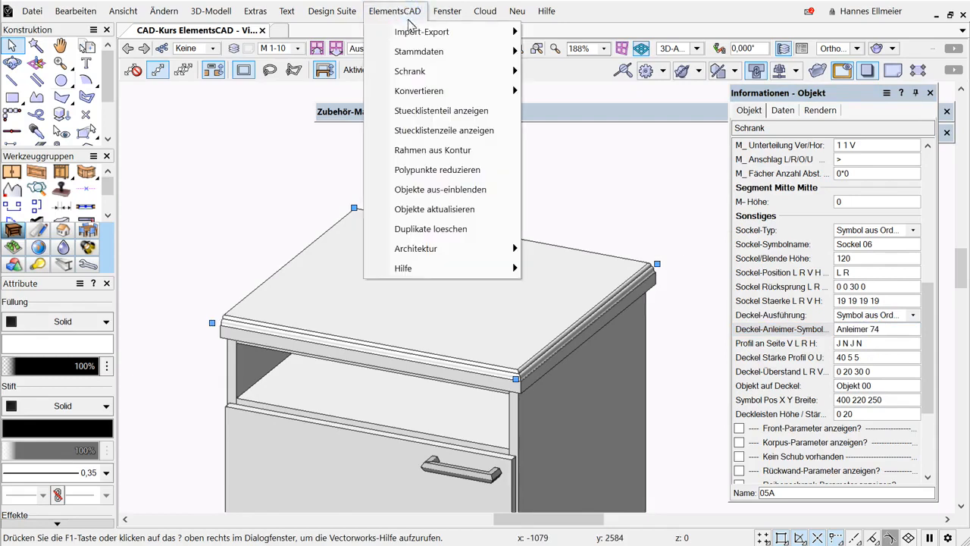
mouse_move(424, 71)
left_click(588, 91)
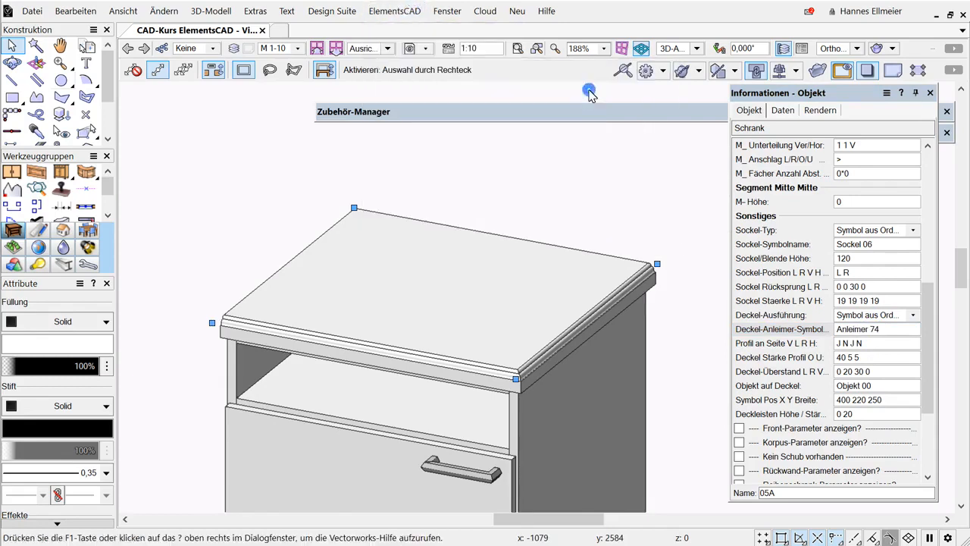
scroll(673, 273, "up", 5)
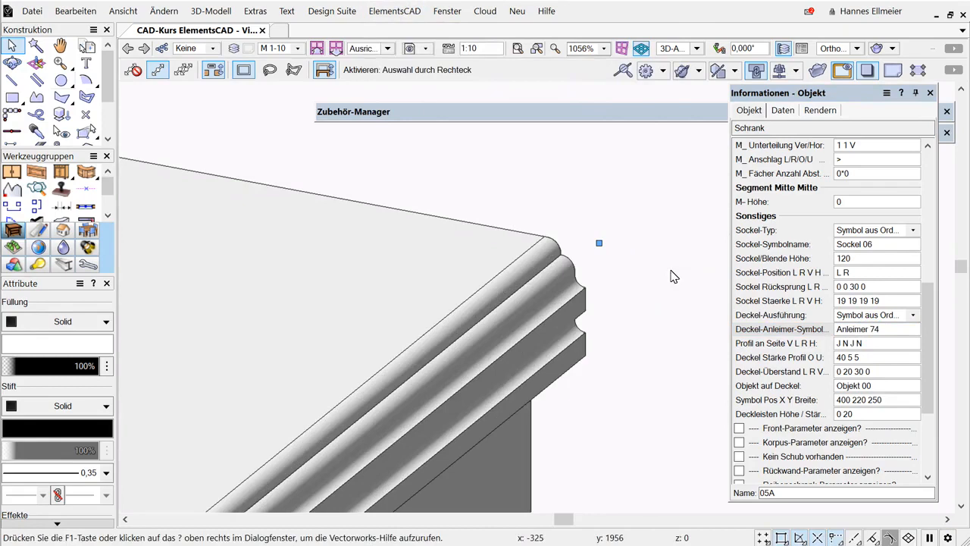
scroll(672, 276, "down", 4)
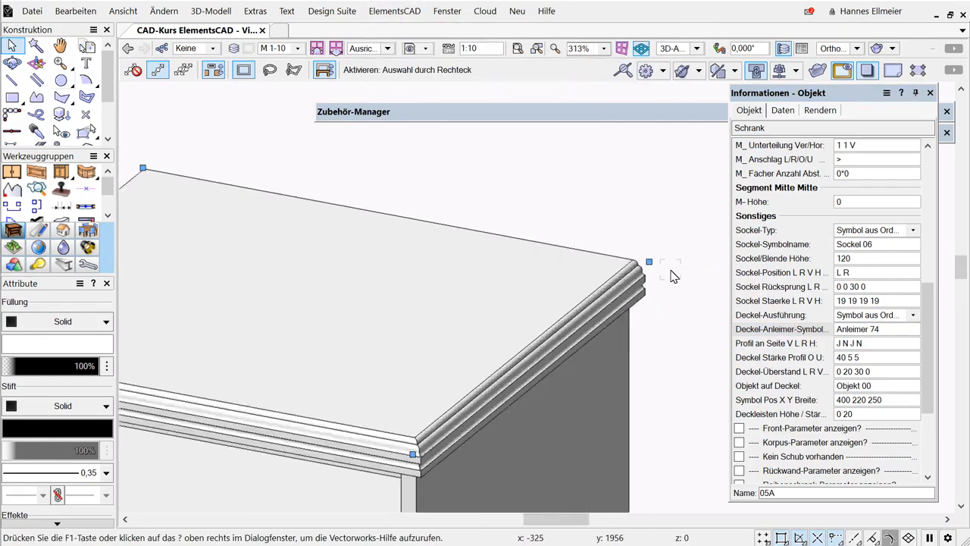
scroll(673, 276, "down", 1)
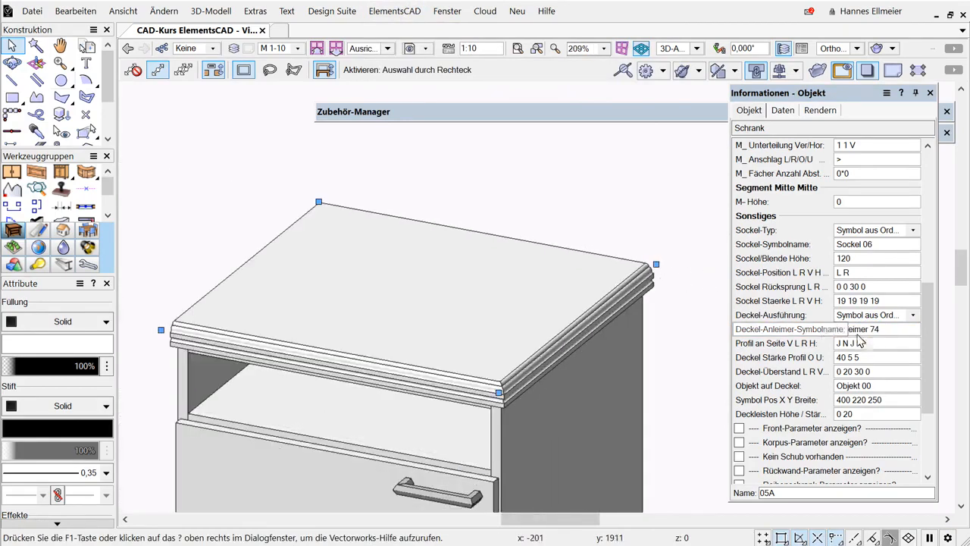
Step: Set the design of the cabinet's top panel (Deckel-Ausführung) to Normal
left_click(897, 314)
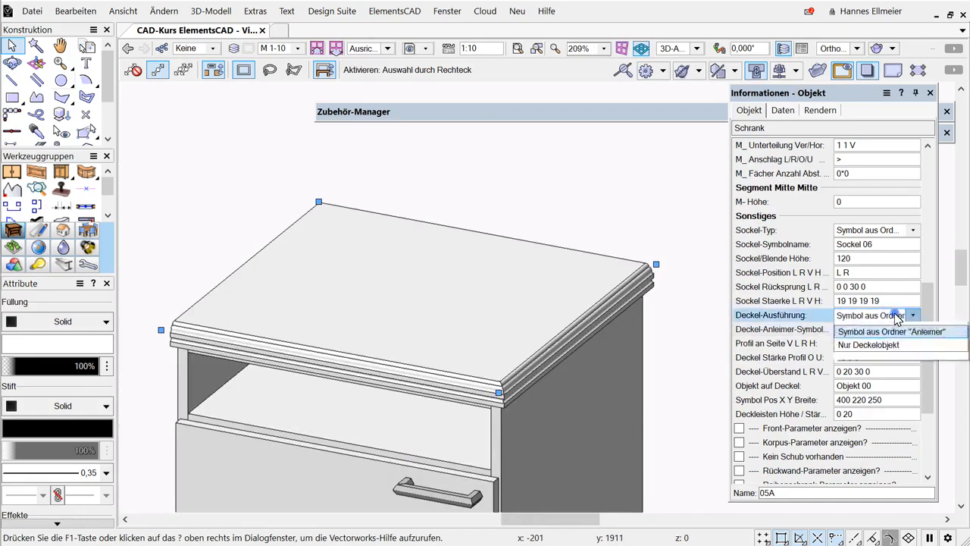
left_click(880, 342)
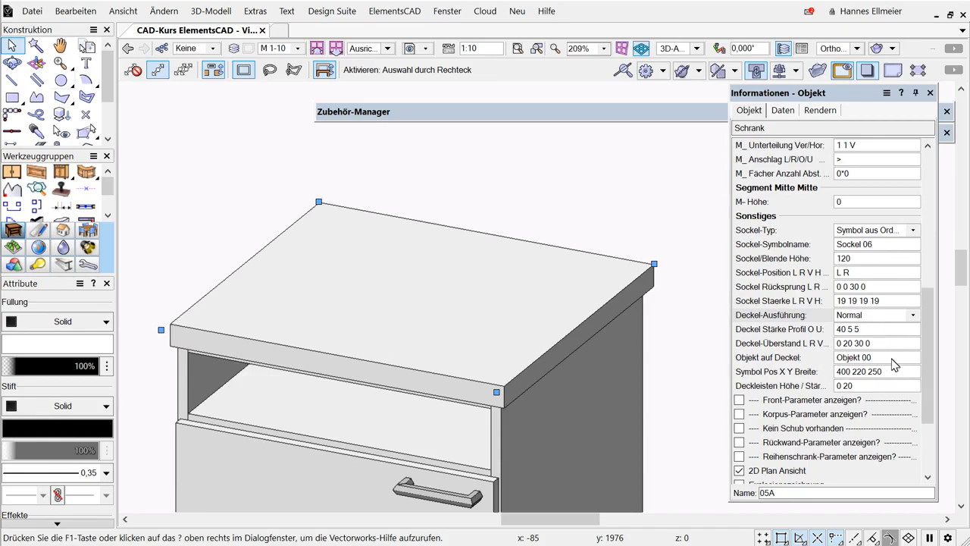
Step: Browse the Elements Bibliothek in the Zubehör-Manager to Objekt/Symbol auf Deckel, Kochfelder, Kochfelder Miele and look up the hob symbol names
mouse_move(667, 120)
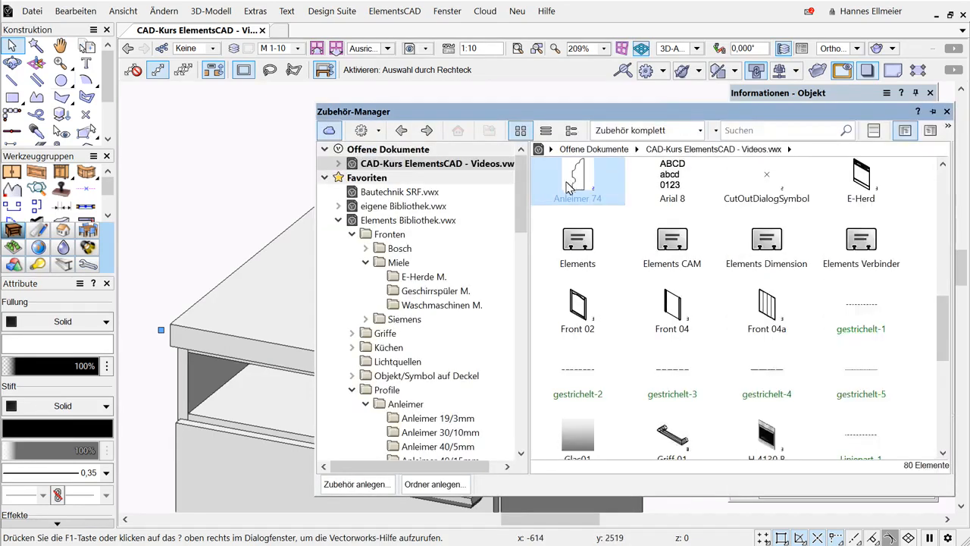
left_click_drag(525, 202, 516, 231)
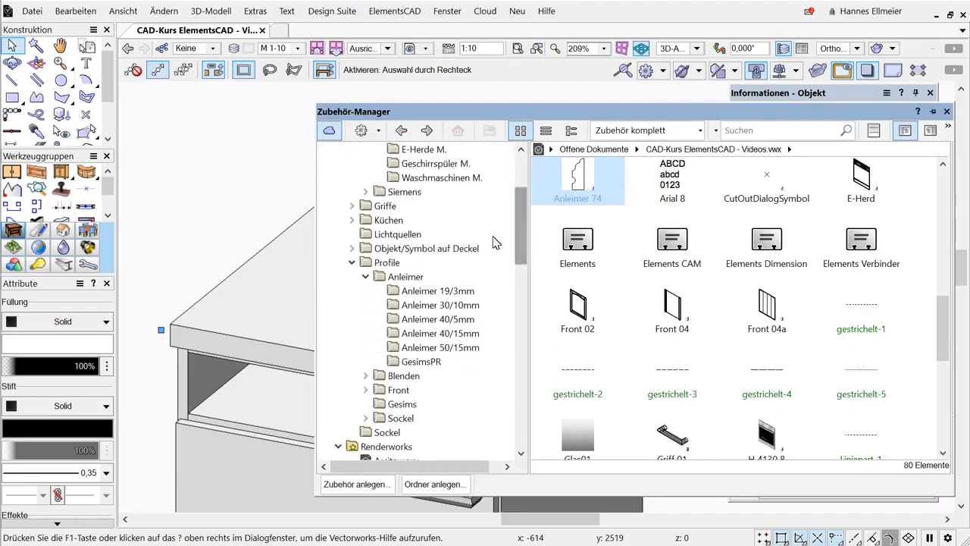
left_click(353, 249)
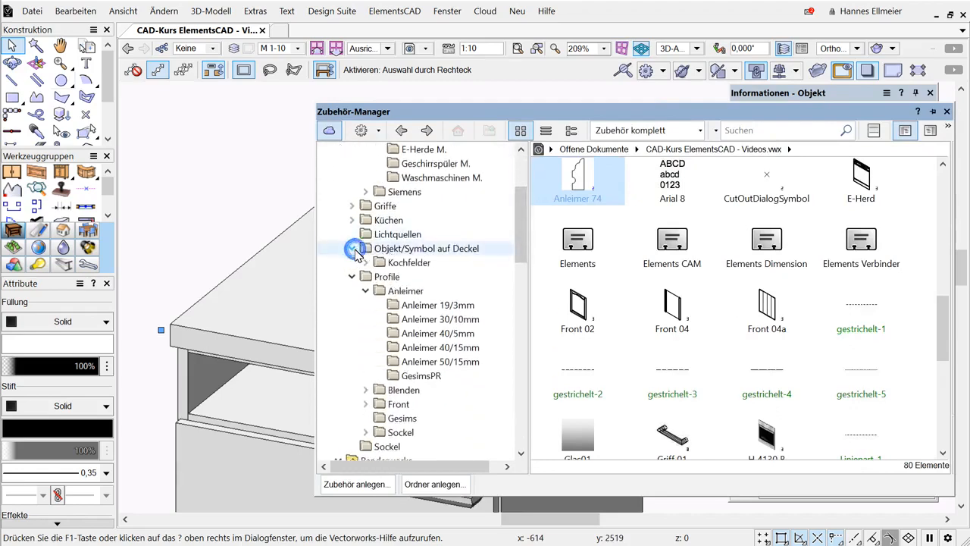
left_click(448, 244)
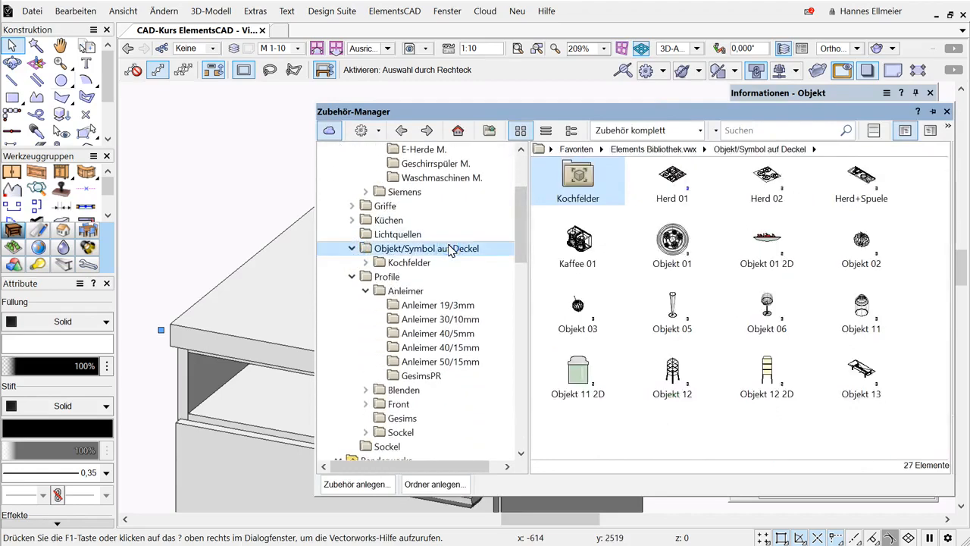
left_click(366, 262)
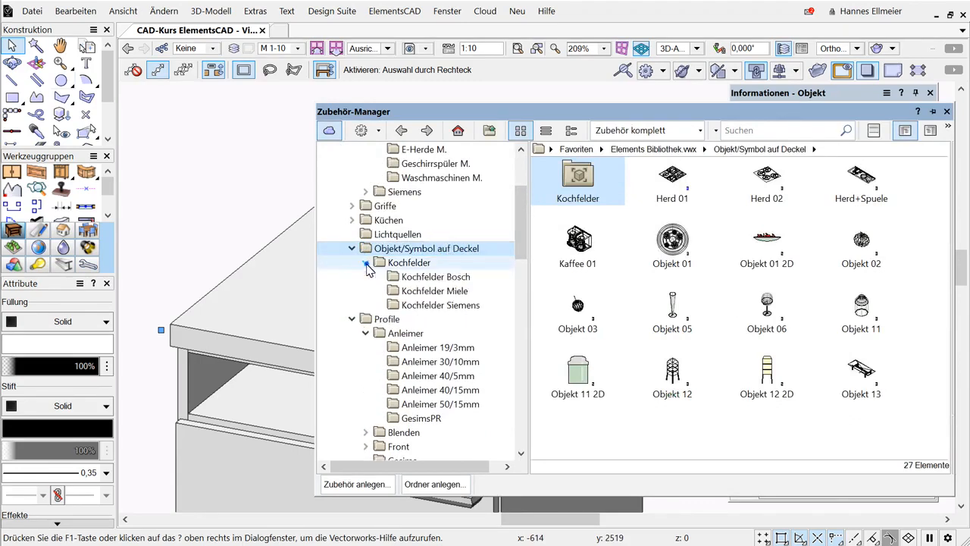
left_click(434, 293)
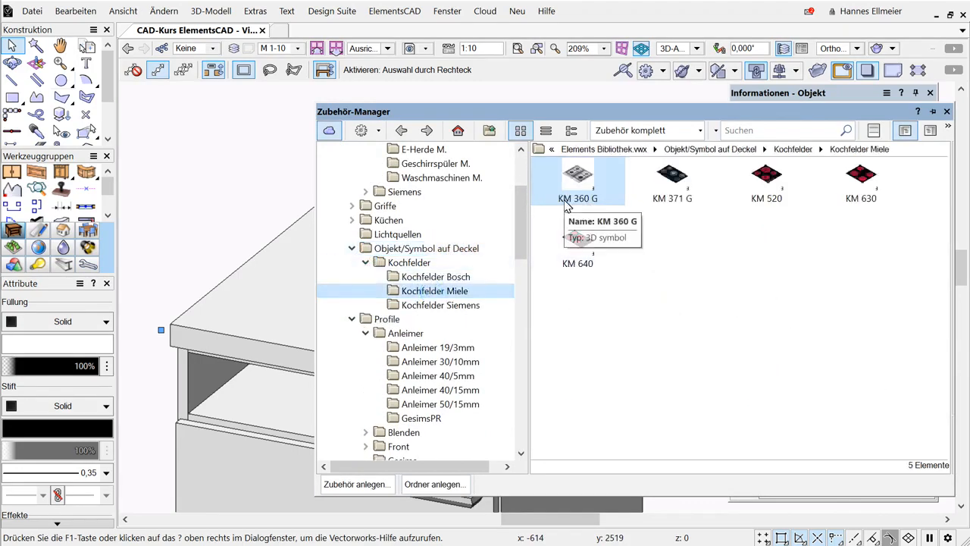
Step: Place the Miele hob KM 360 G on the cabinet's top panel as its Objekt auf Deckel symbol
mouse_move(932, 422)
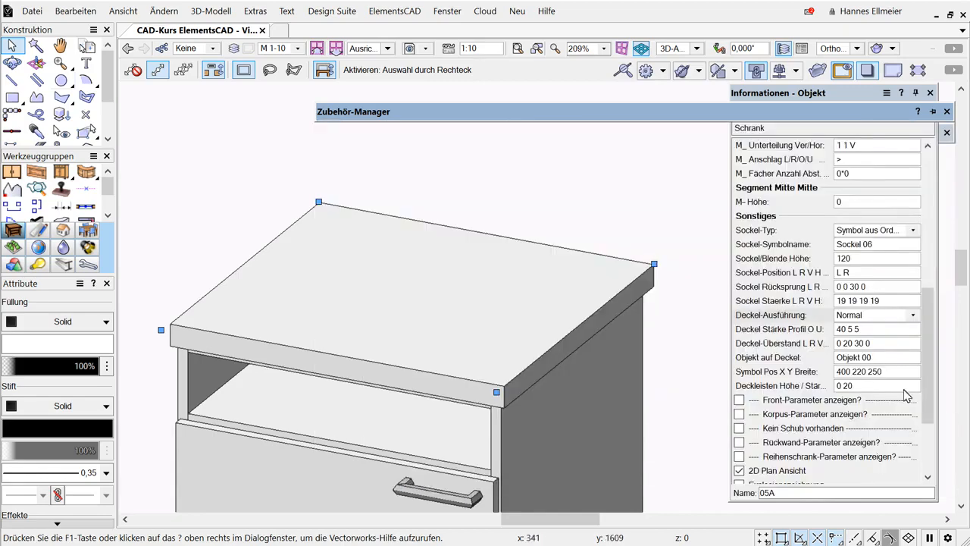
left_click(888, 356)
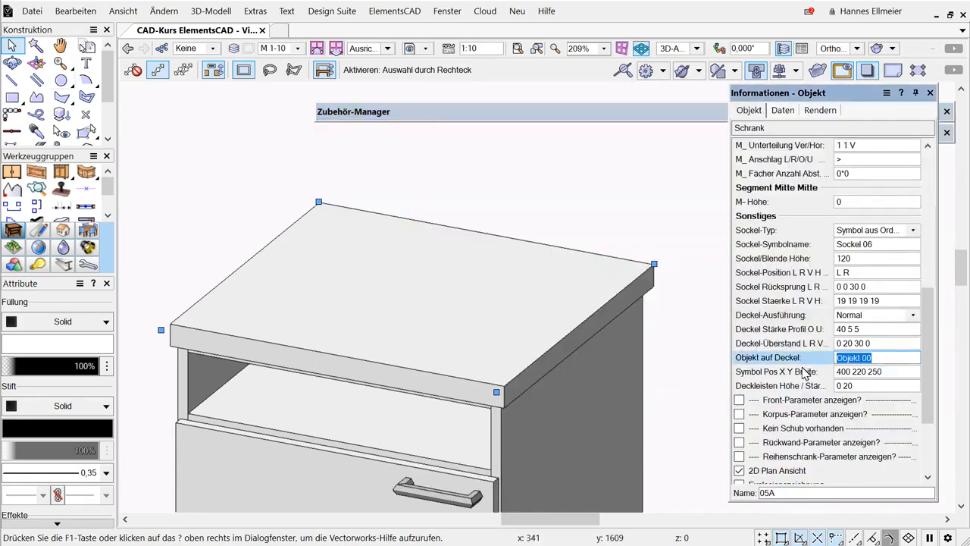
type("km")
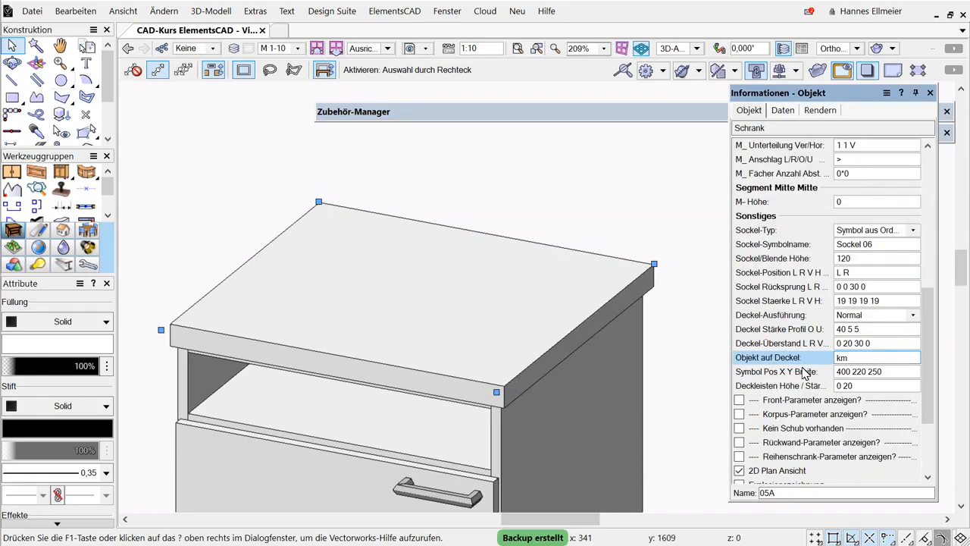
type(" 360 g")
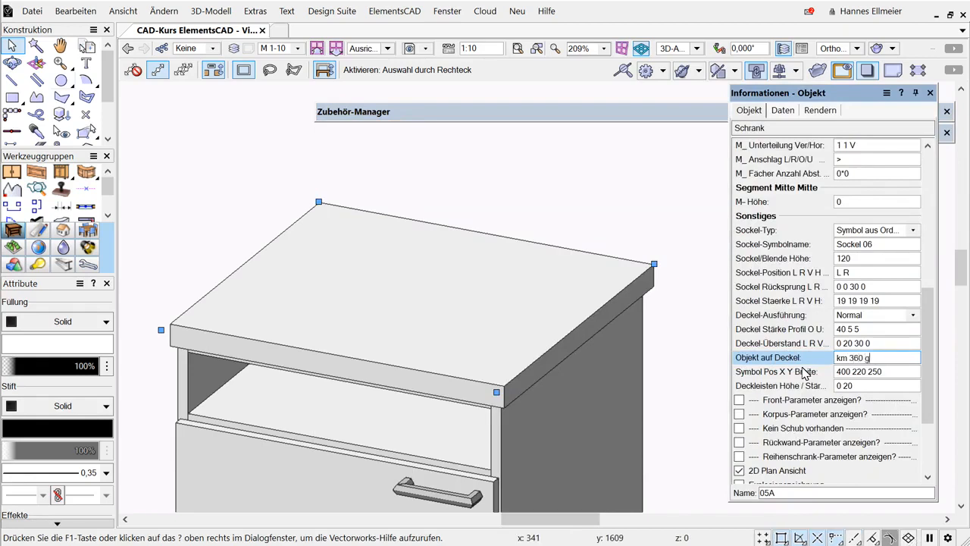
key("Return")
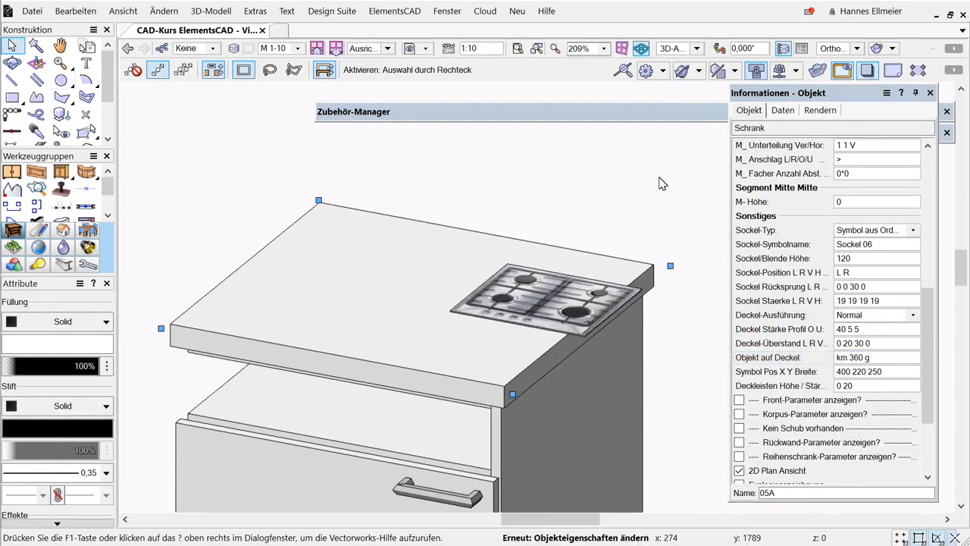
Step: Set the hob's Symbol Pos X Y Breite to 0 0 550
left_click(894, 373)
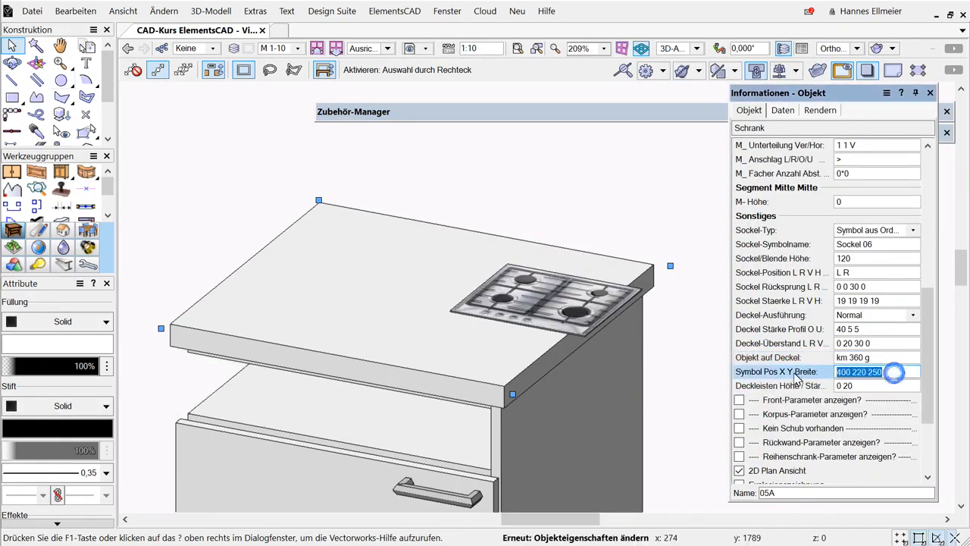
type("0")
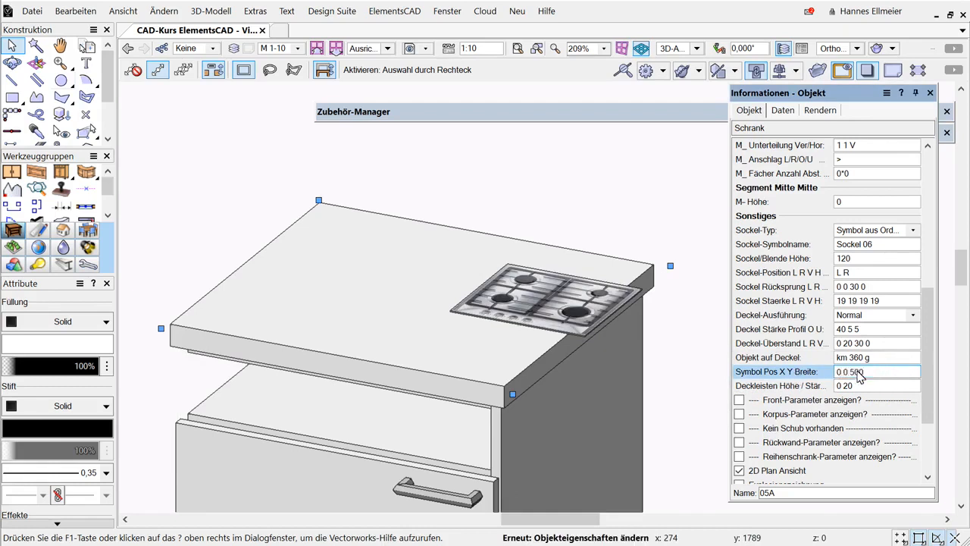
type(" 0 550")
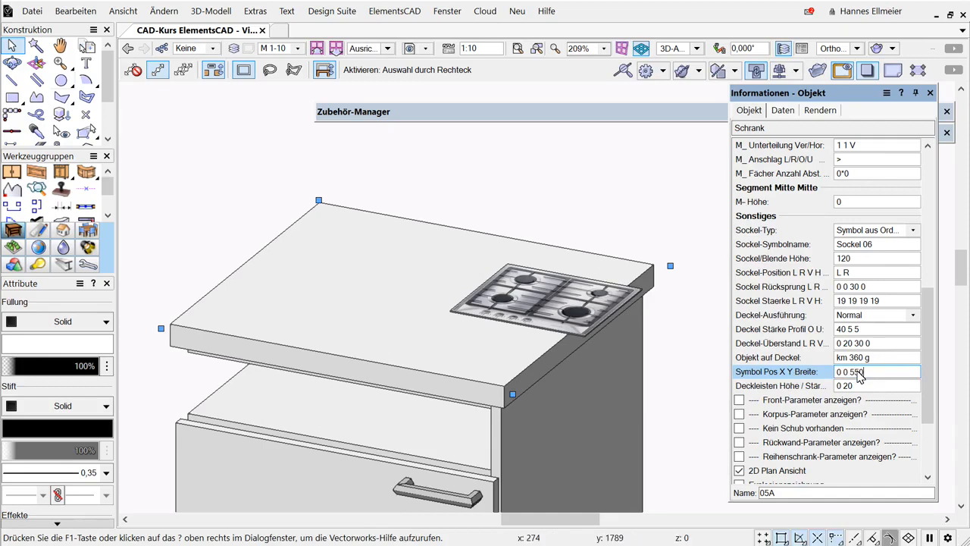
key("Return")
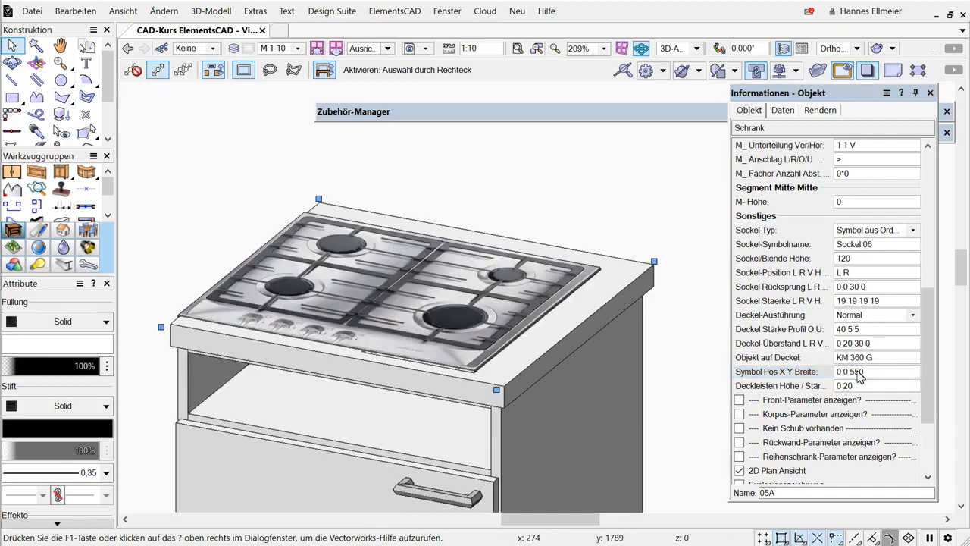
Step: Shift the hob on the top panel by setting its X position to 25, giving Symbol Pos X Y Breite 25 0 550
left_click(837, 372)
type("2")
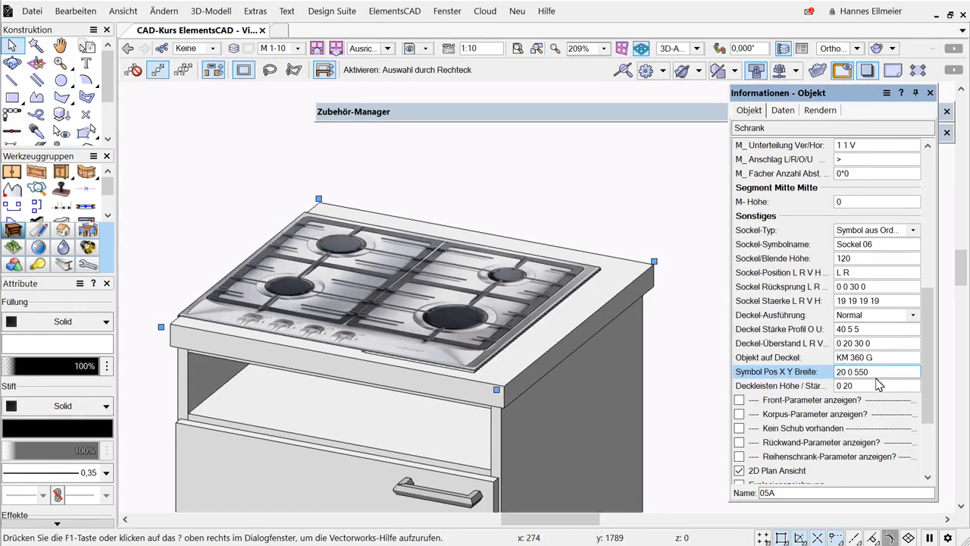
type("5")
key("Return")
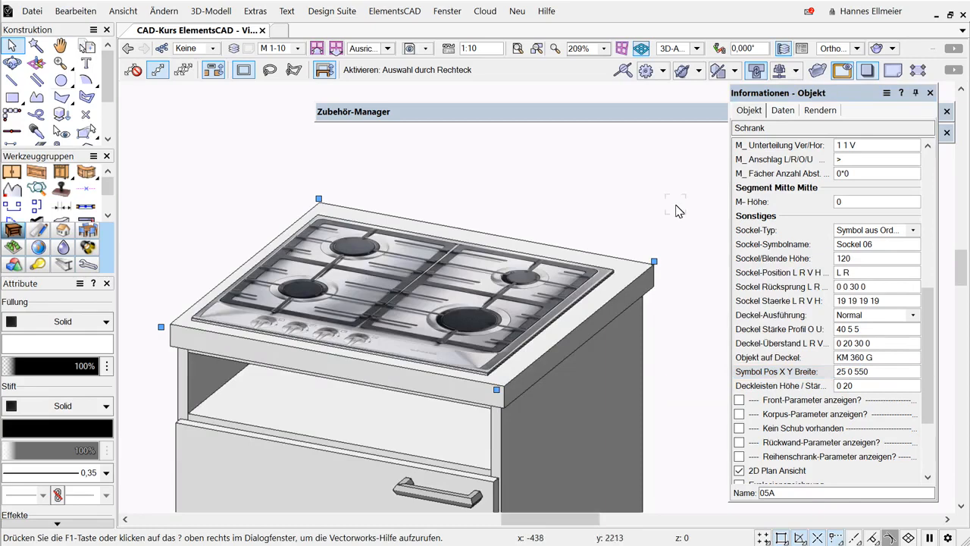
scroll(678, 211, "down", 2)
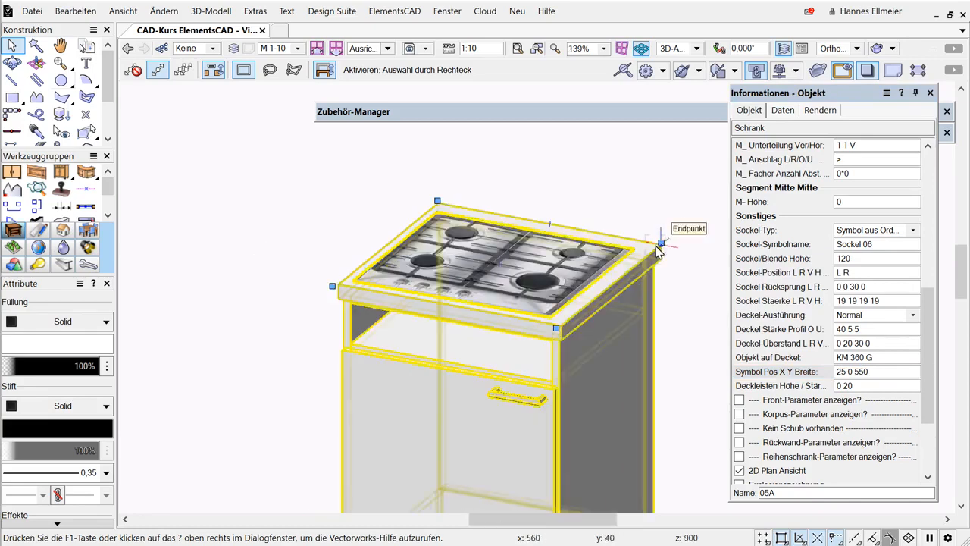